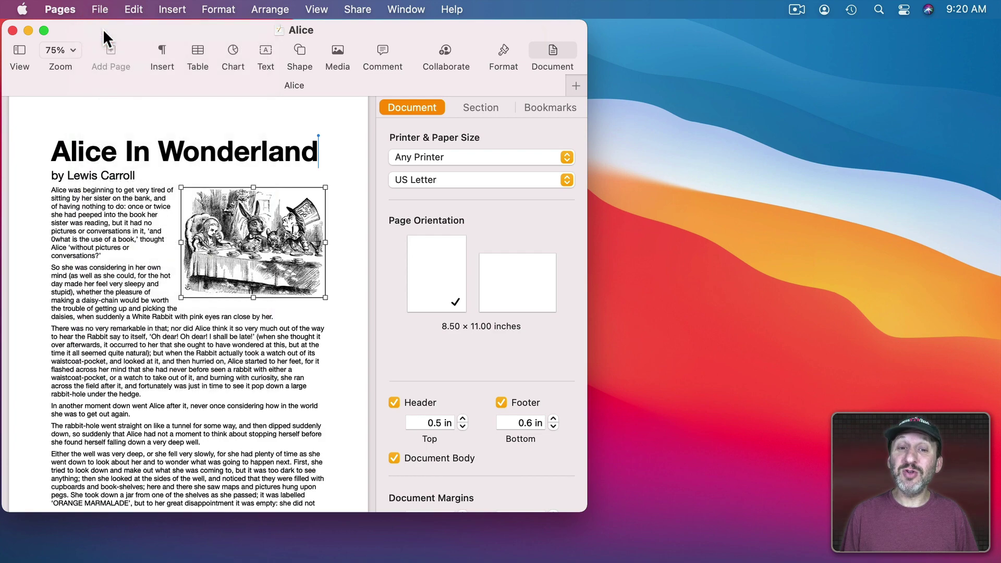
# Create a blank Pages document, enter "Hello" in it, and quit Pages without saving.
pyautogui.press('Return')
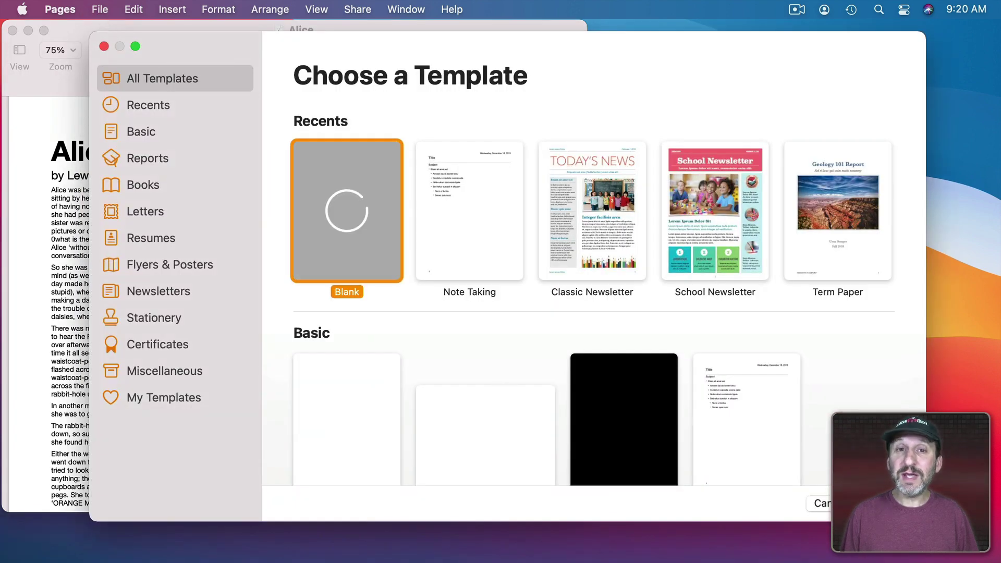
pyautogui.write('Hello')
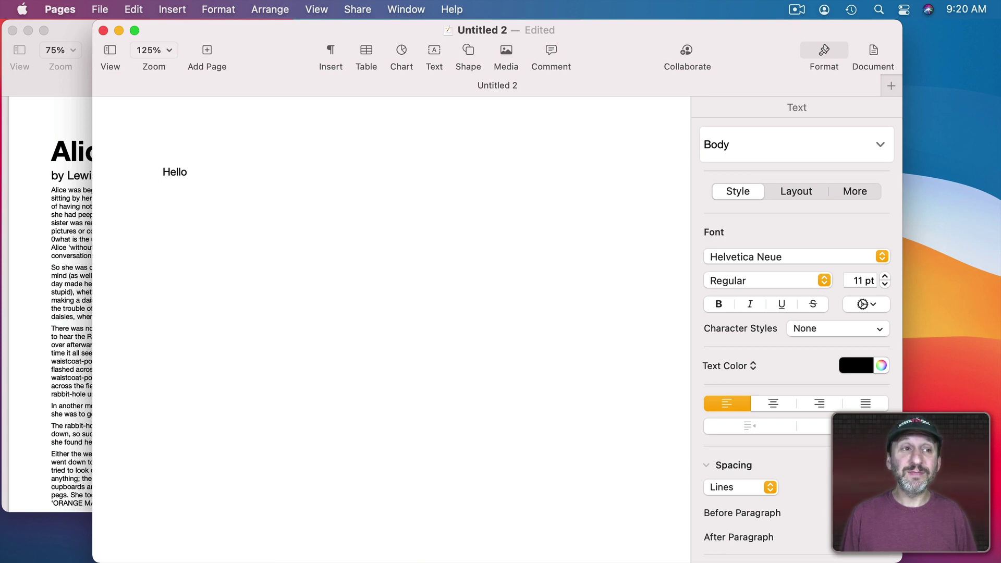
pyautogui.press('super+q')
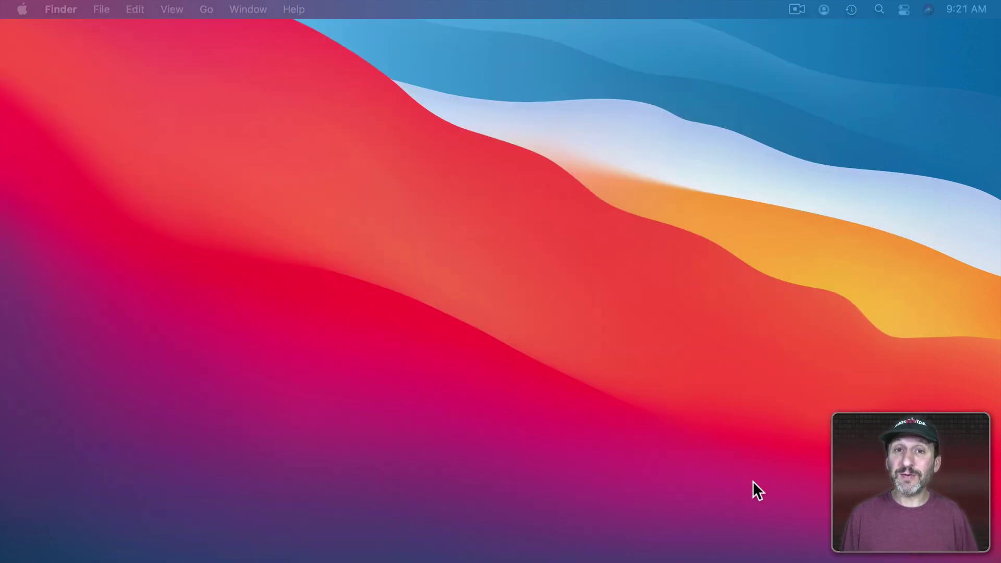
# Open the General settings in System Preferences to examine the option for closing windows when quitting an app.
pyautogui.moveTo(647, 561)
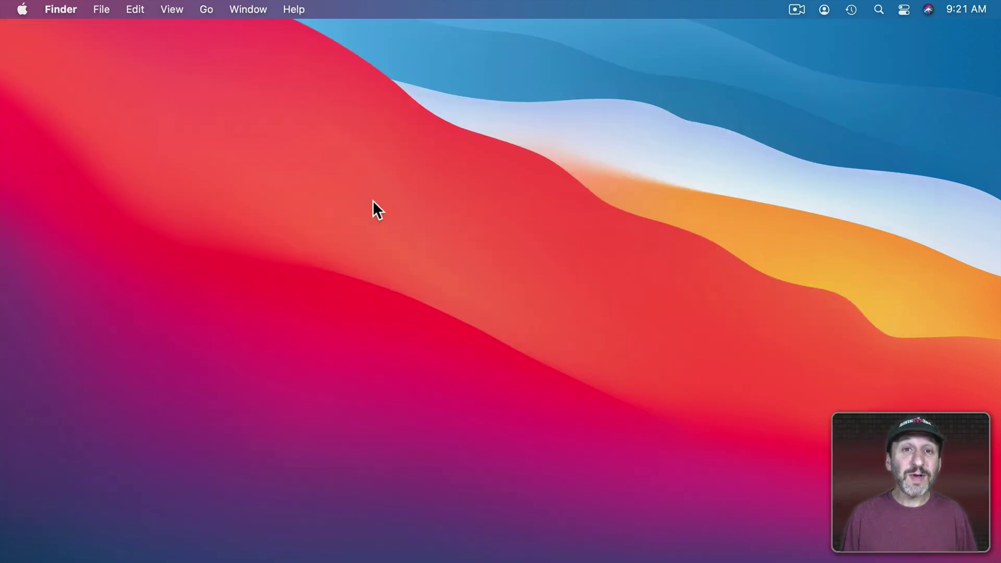
pyautogui.click(24, 8)
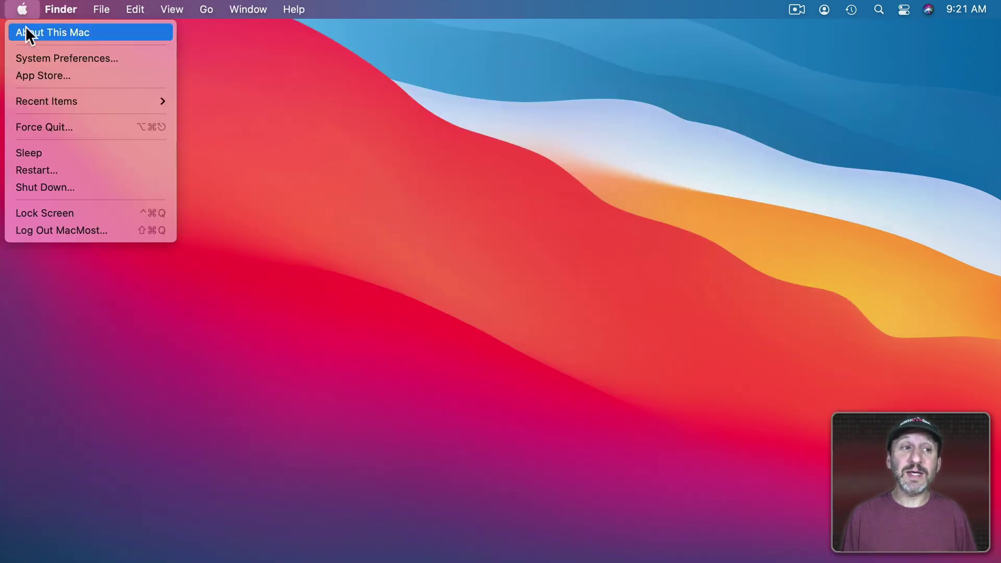
pyautogui.click(30, 57)
pyautogui.click(259, 198)
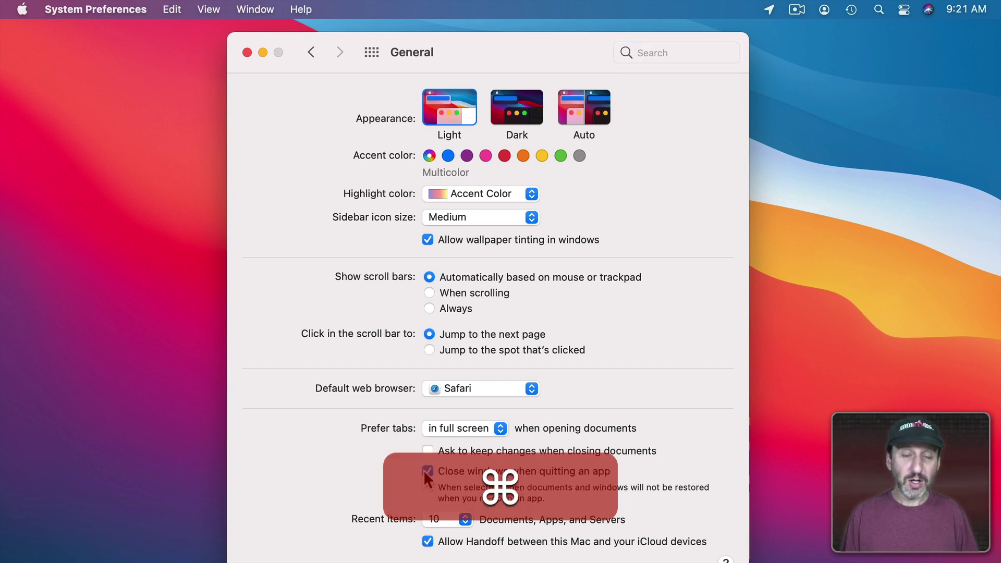
# Quit Safari, relaunch it, and reopen all windows from the last session.
pyautogui.press('super+h')
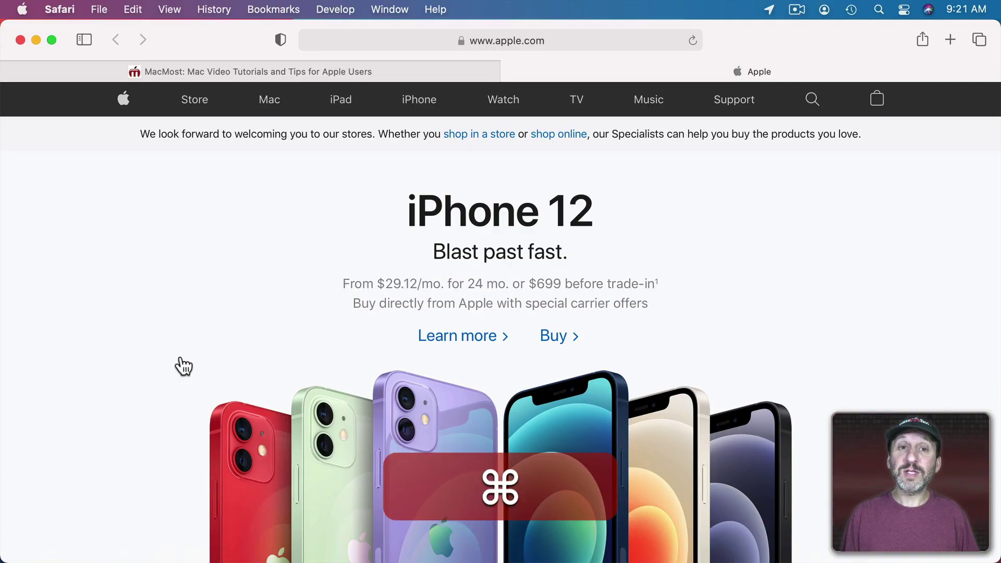
pyautogui.press('super+q')
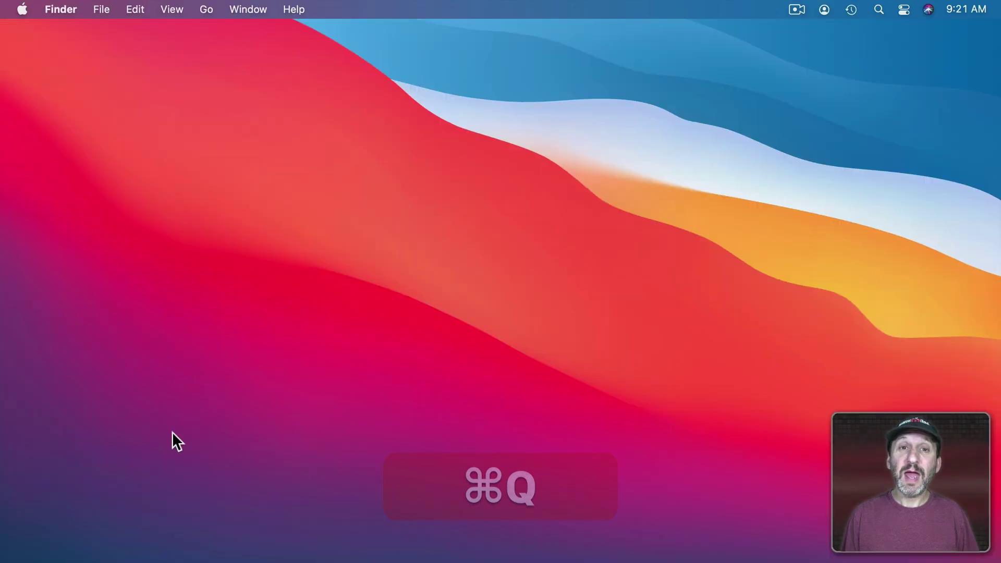
pyautogui.moveTo(151, 554)
pyautogui.click(128, 538)
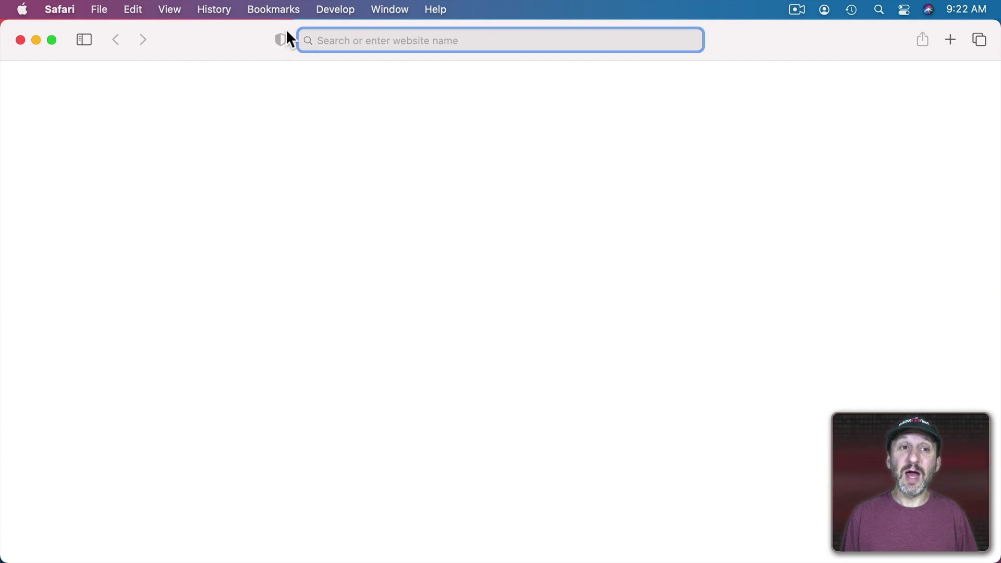
pyautogui.click(209, 11)
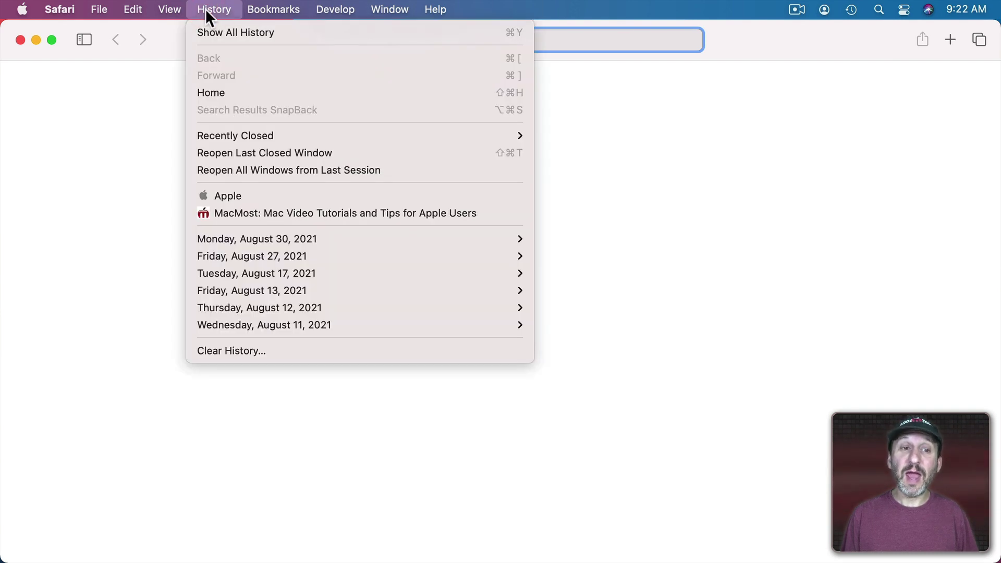
pyautogui.click(242, 171)
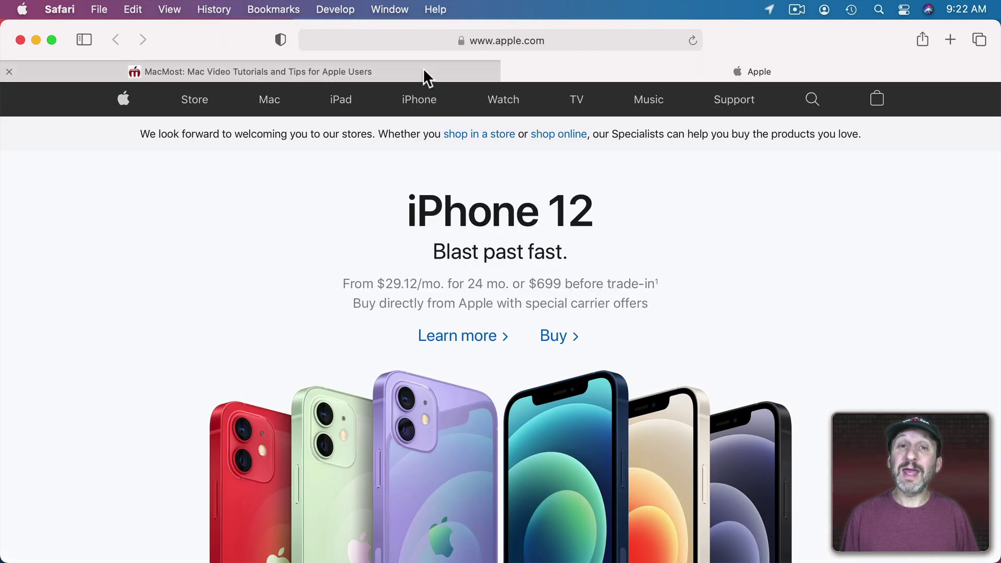
# Quit Safari, then quit Pages and delete the unsaved document Untitled 2.
pyautogui.press('super+q')
pyautogui.press('super+q')
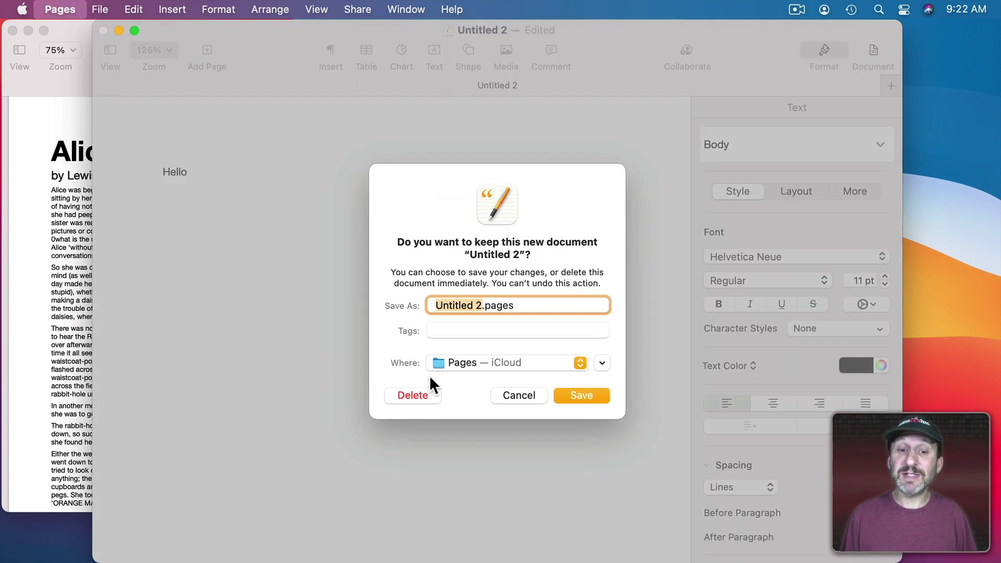
pyautogui.click(413, 395)
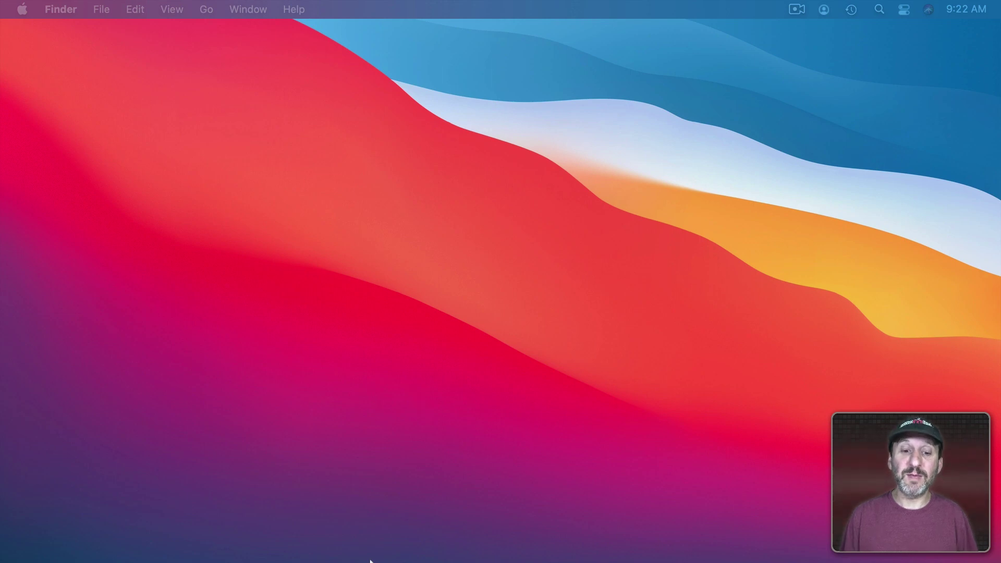
# Relaunch Pages and open the first document in the recent documents list.
pyautogui.moveTo(380, 561)
pyautogui.click(677, 535)
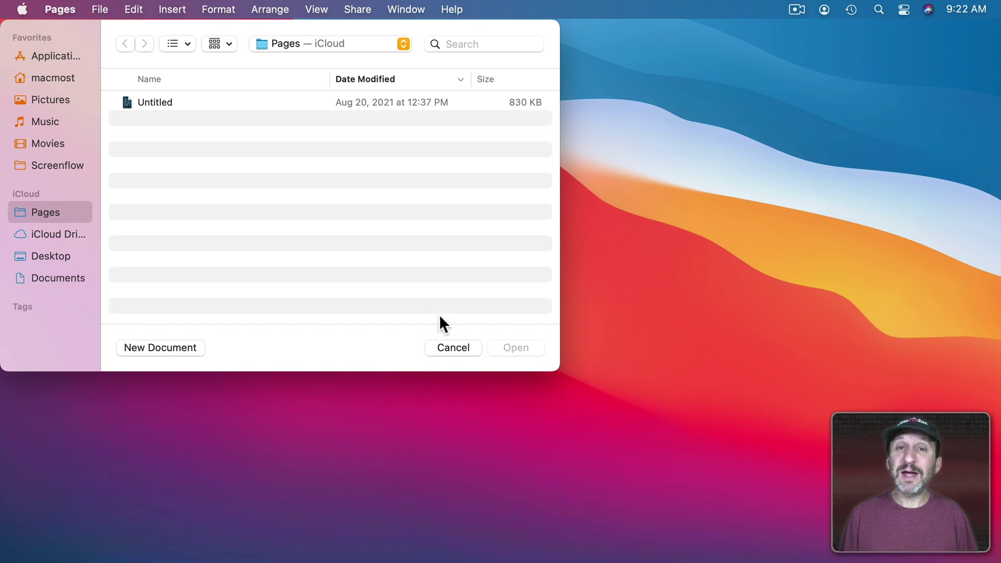
pyautogui.click(100, 9)
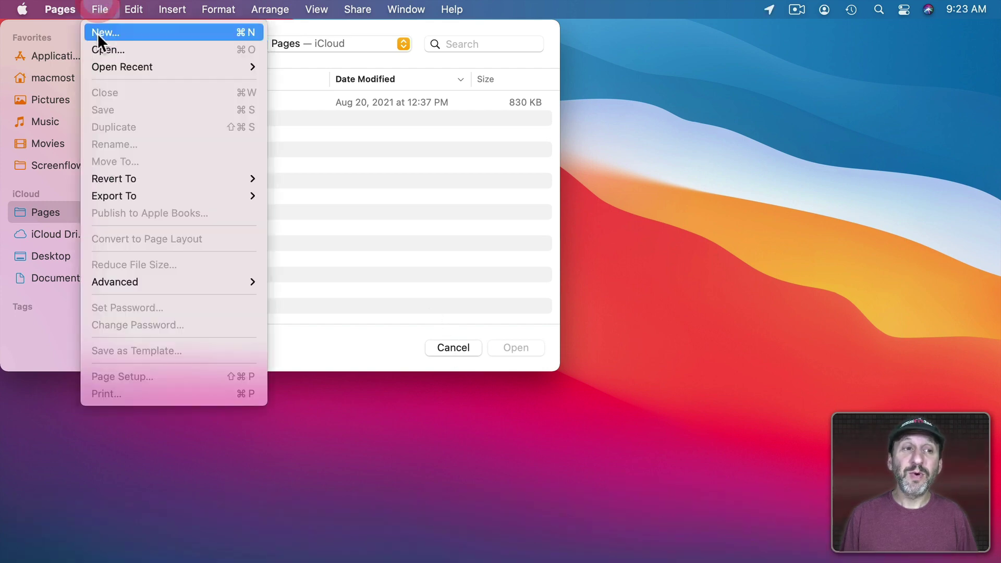
pyautogui.moveTo(107, 69)
pyautogui.click(315, 68)
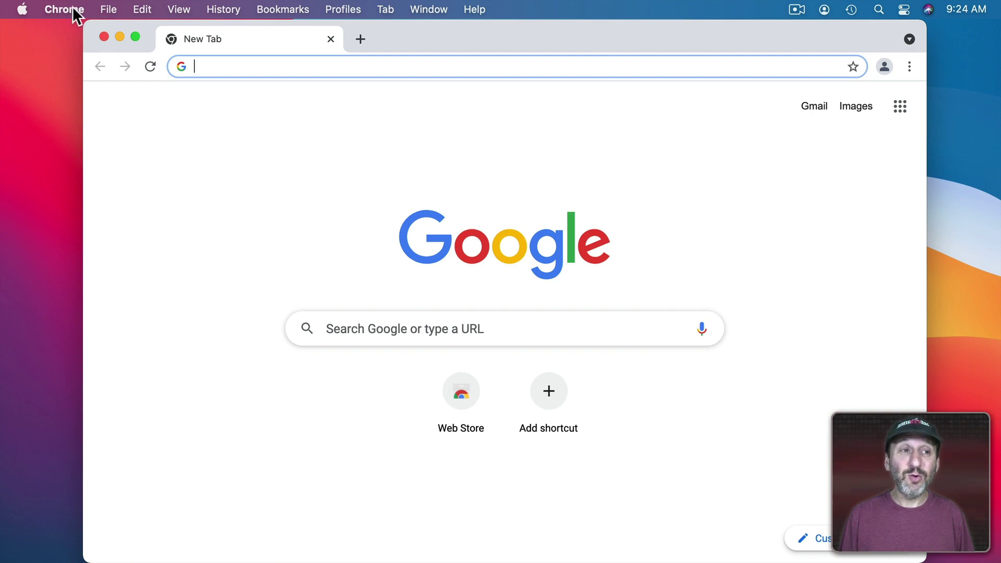
# Check Chrome's Warn Before Quitting option and quit Chrome.
pyautogui.click(73, 9)
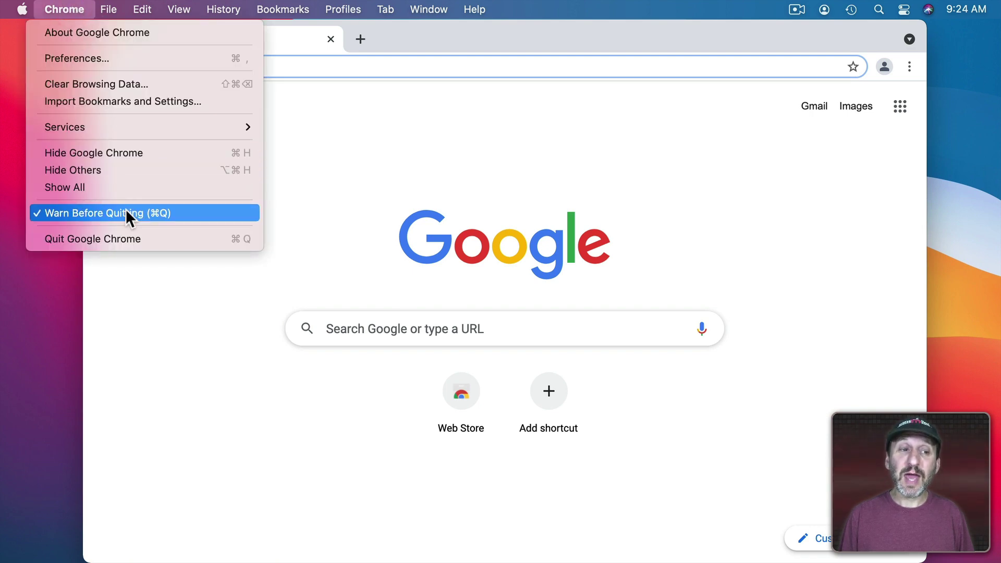
pyautogui.click(402, 155)
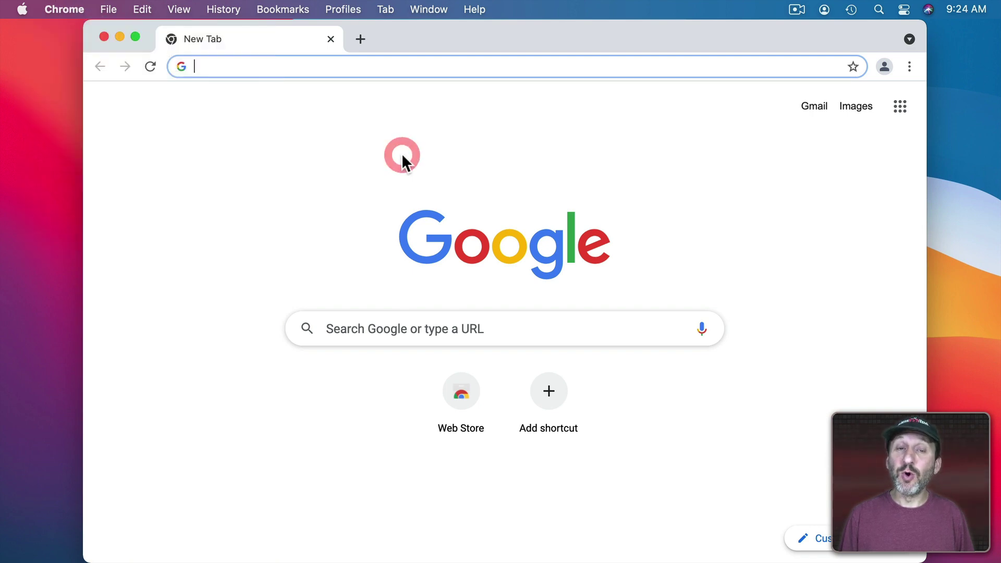
pyautogui.press('super+q')
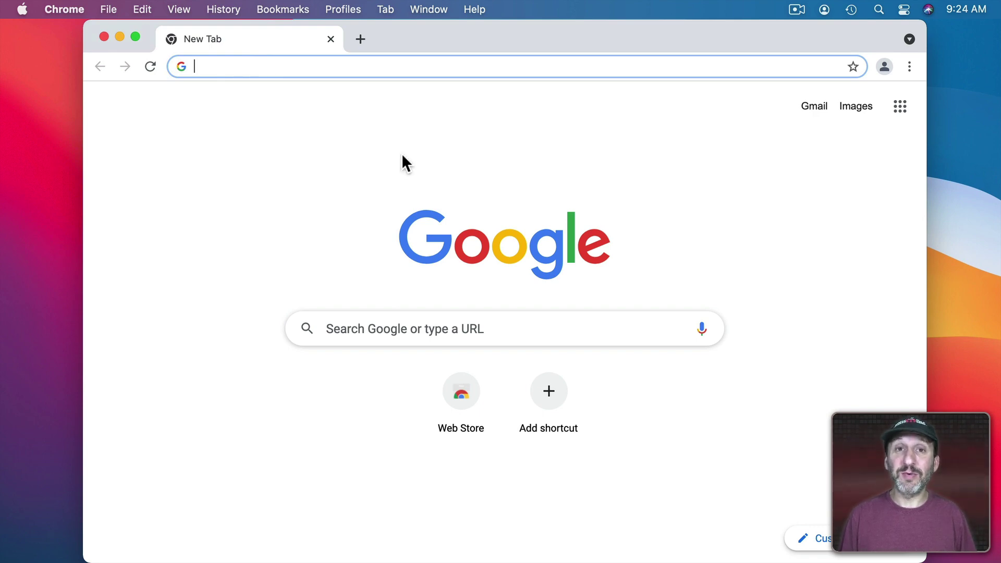
pyautogui.press('super+q')
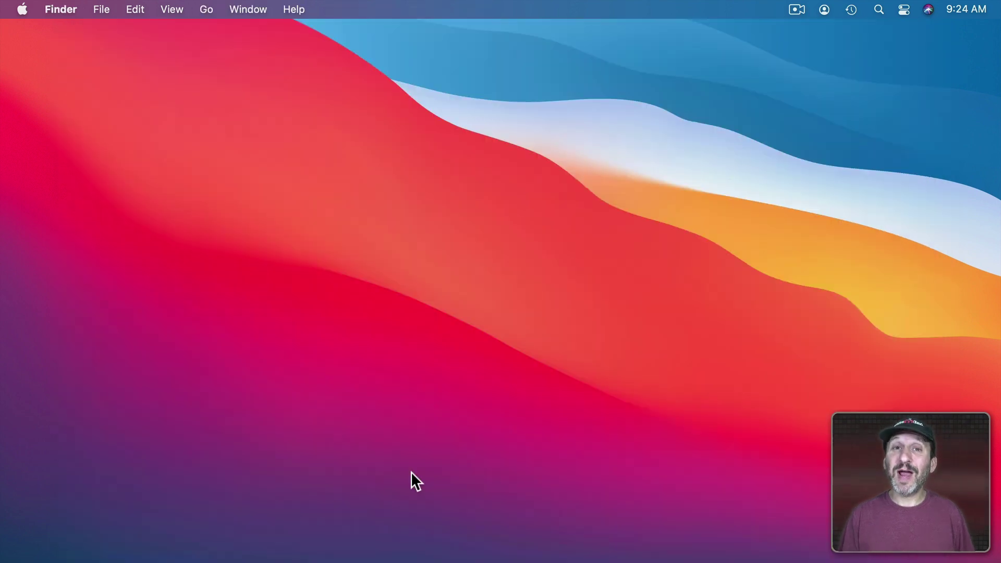
# Switch to Safari, check the shortcut assigned to its Quit Safari command, and quit the browser.
pyautogui.moveTo(198, 553)
pyautogui.click(124, 535)
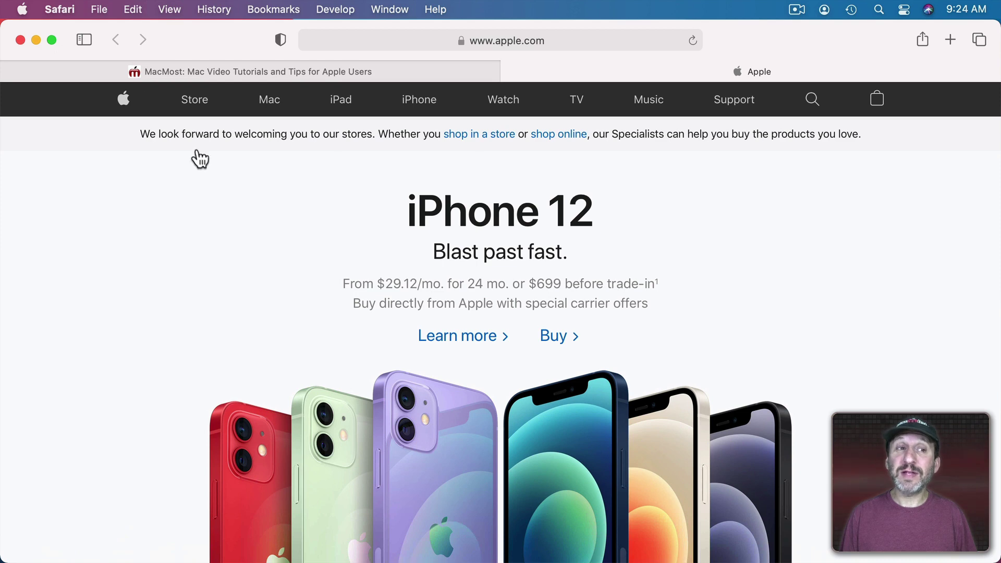
pyautogui.click(61, 6)
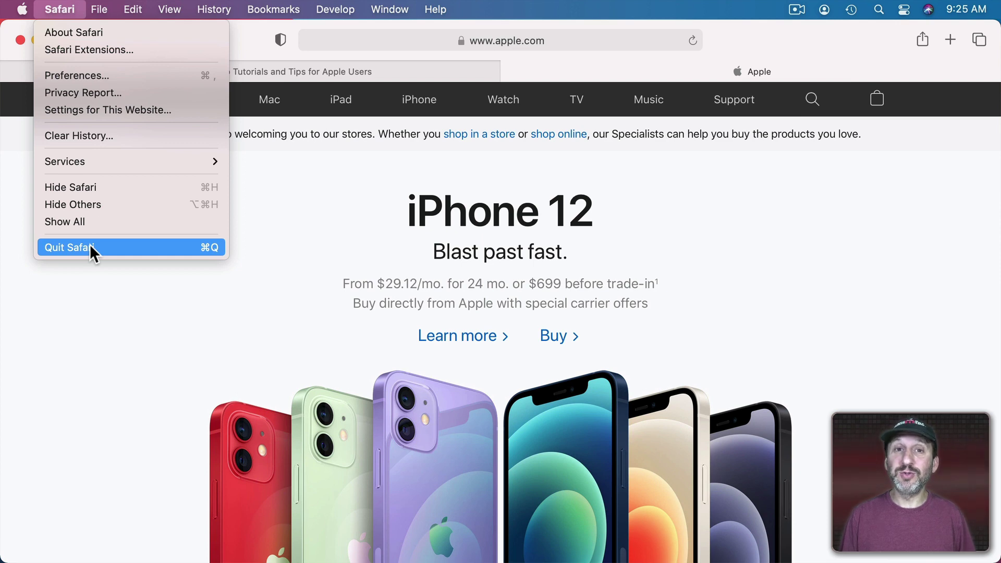
pyautogui.click(90, 247)
# Start adding a custom app shortcut in the Keyboard settings of System Preferences.
pyautogui.click(21, 8)
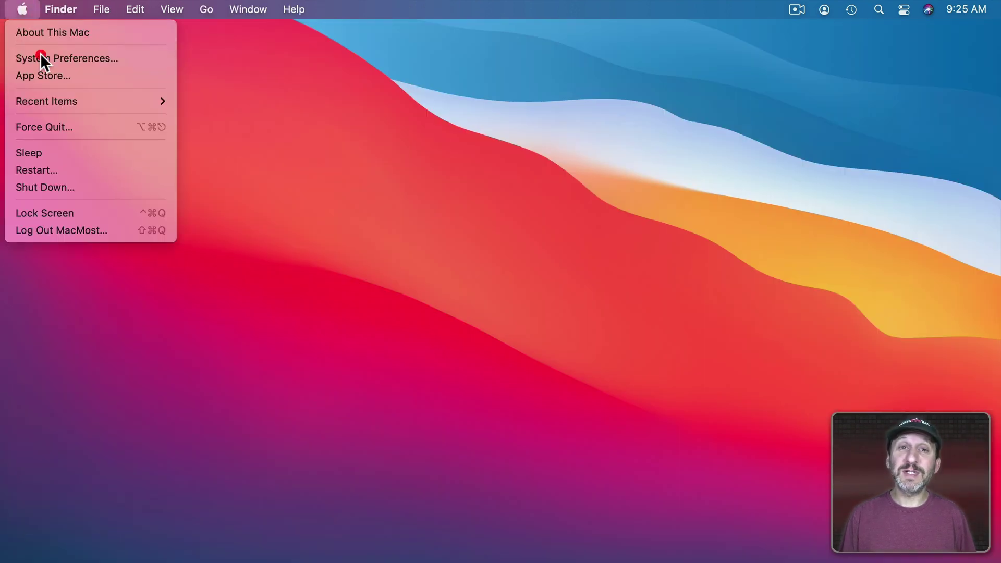
pyautogui.click(40, 54)
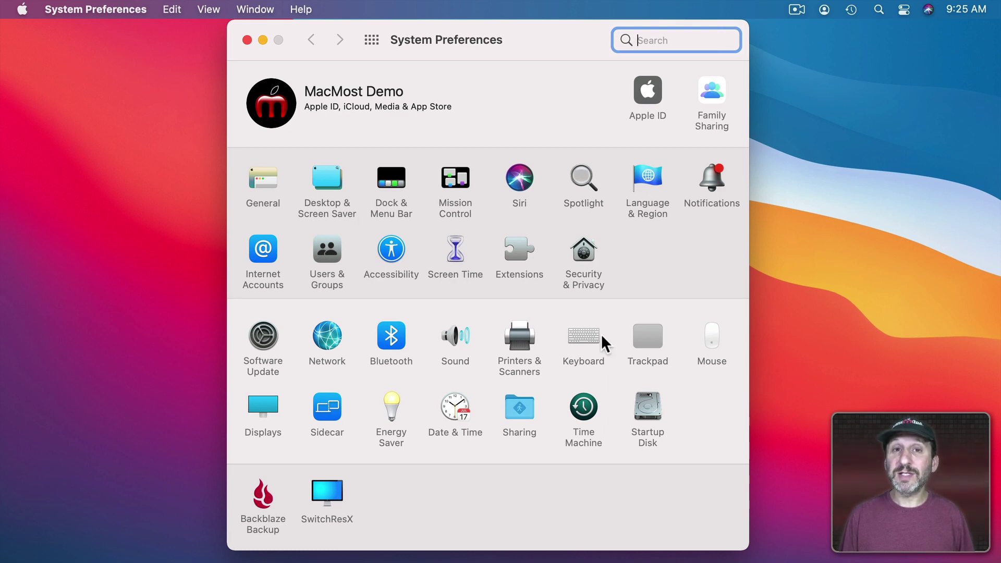
pyautogui.click(586, 341)
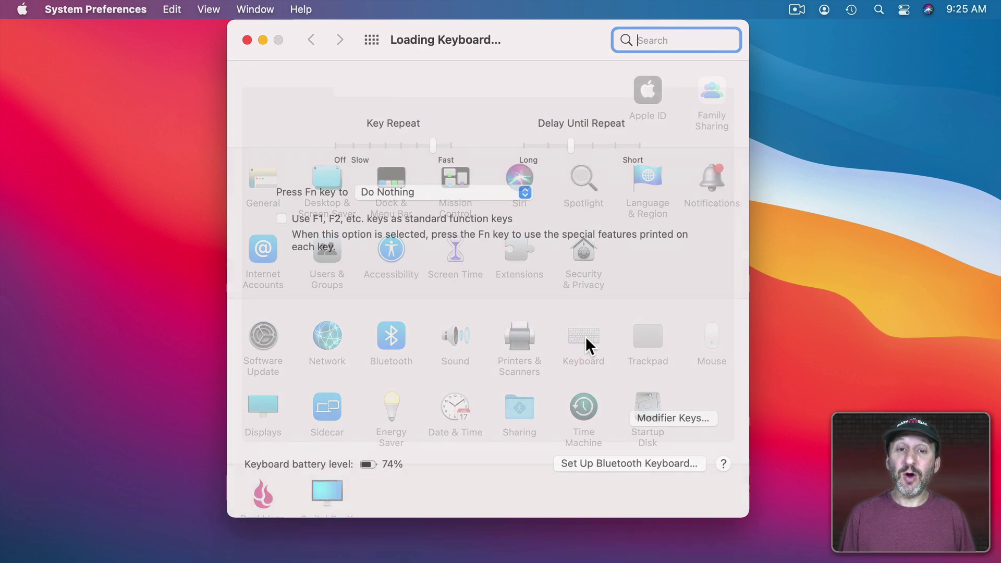
pyautogui.click(471, 85)
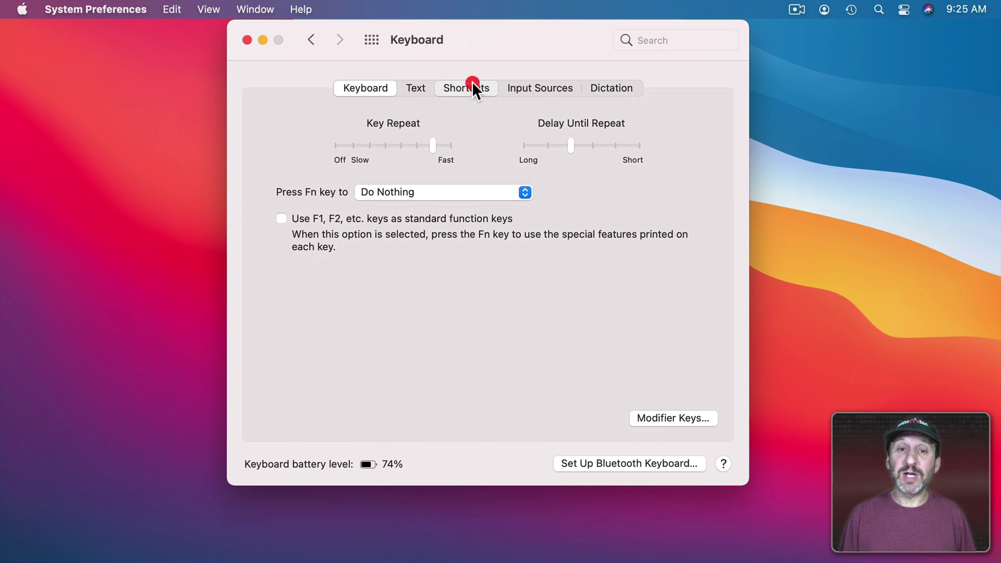
pyautogui.click(322, 241)
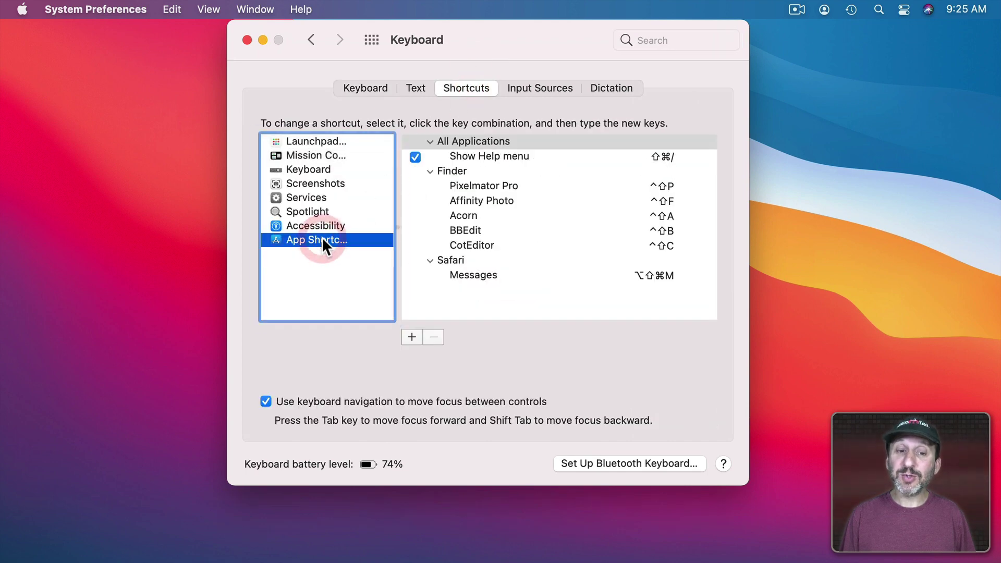
pyautogui.click(411, 338)
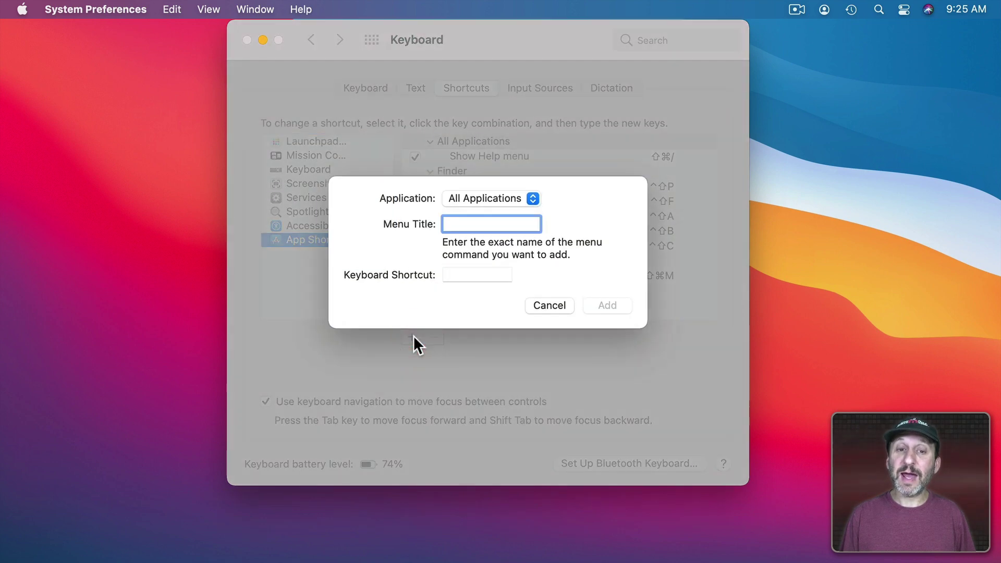
# Look up the exact name of Safari's quit command and enter Quit Safari as the new shortcut's menu title.
pyautogui.moveTo(197, 542)
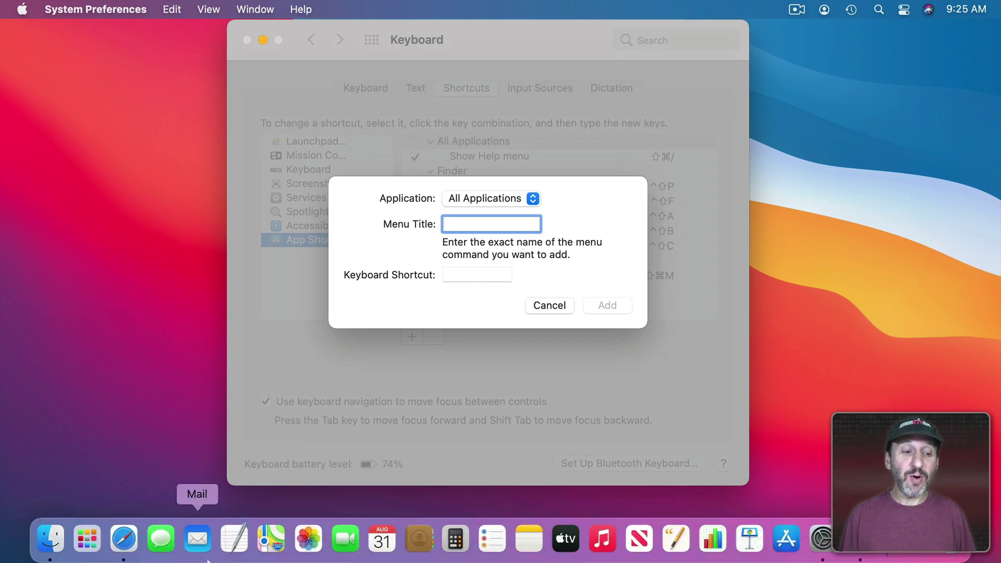
pyautogui.click(124, 537)
pyautogui.click(72, 5)
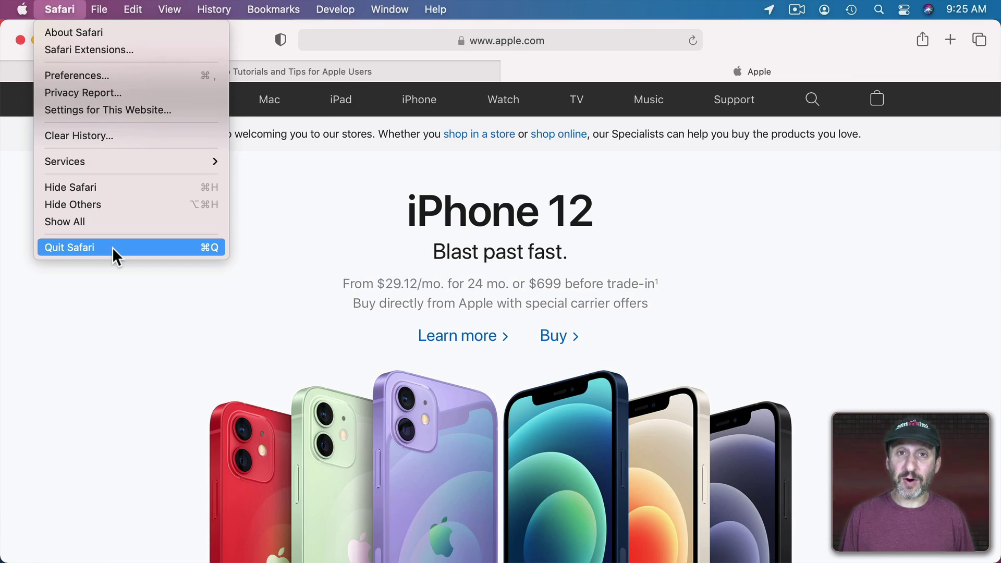
pyautogui.write('Quit ')
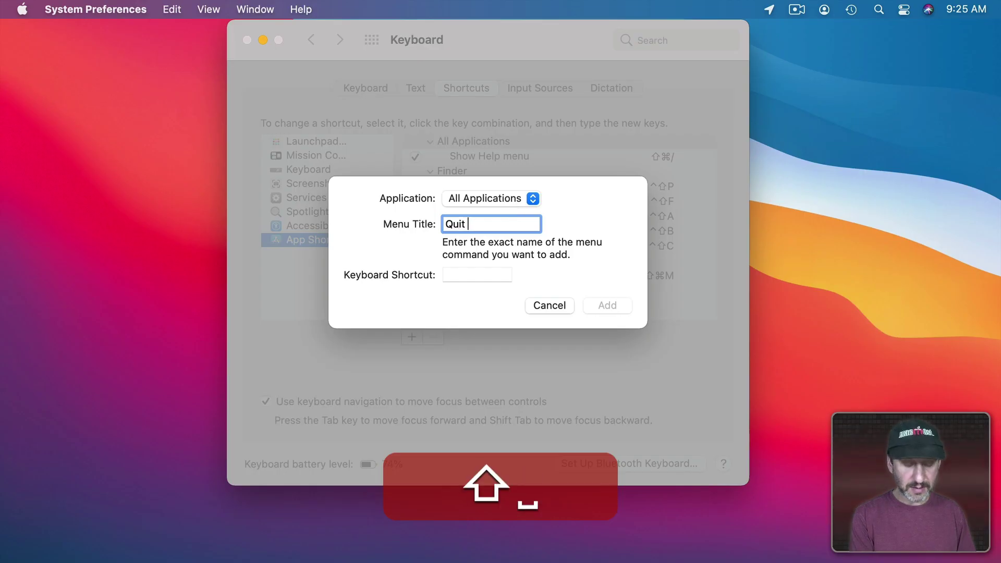
pyautogui.write('Safari')
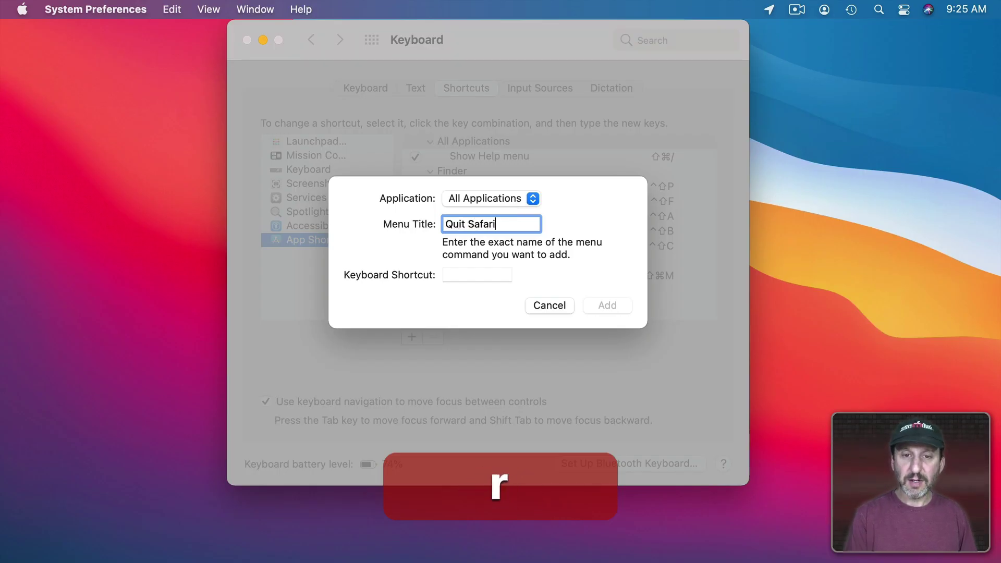
# Set the new Quit Safari shortcut's application to Safari, assign it Option-Command-Q, and add it.
pyautogui.click(490, 198)
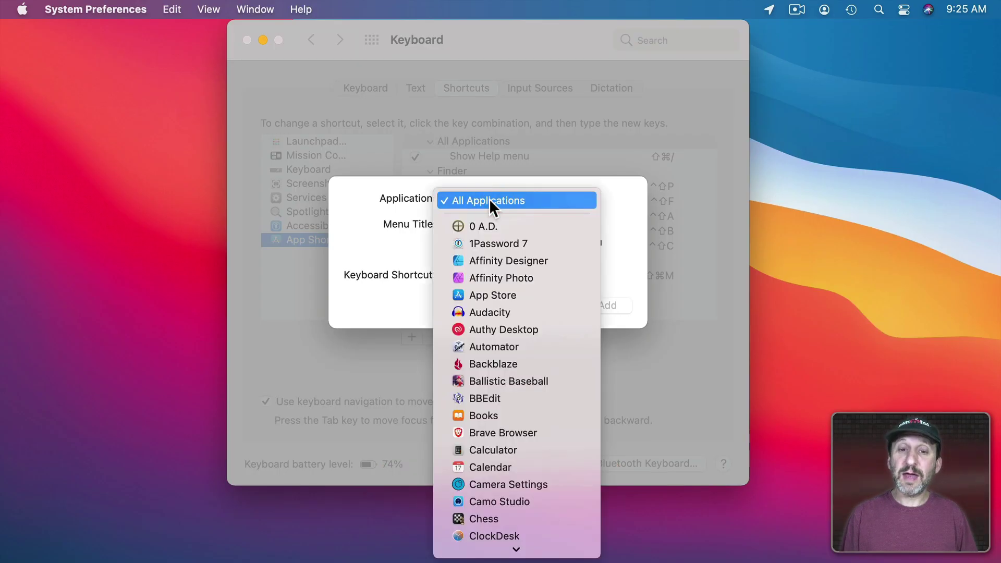
pyautogui.write('saf')
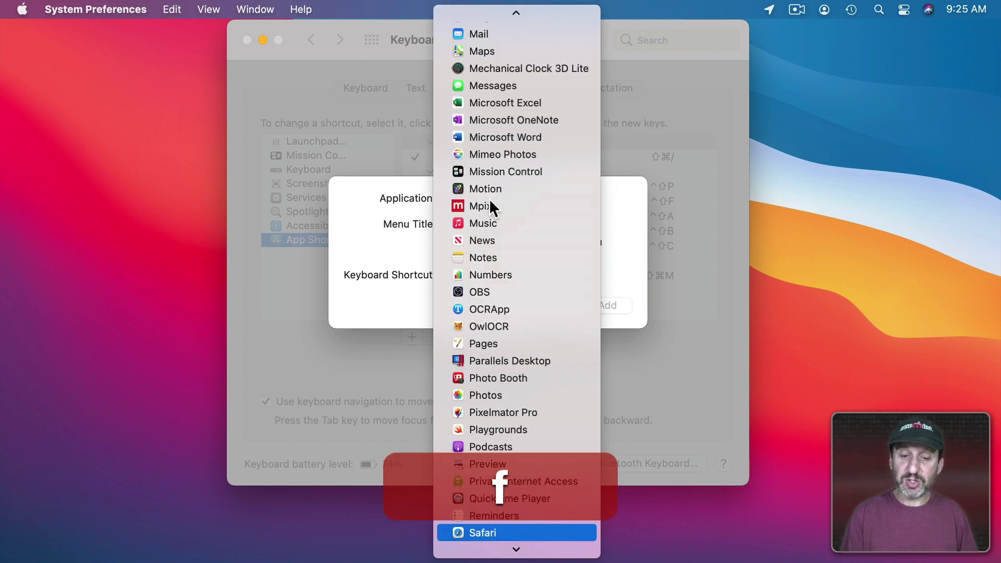
pyautogui.press('Return')
pyautogui.click(467, 274)
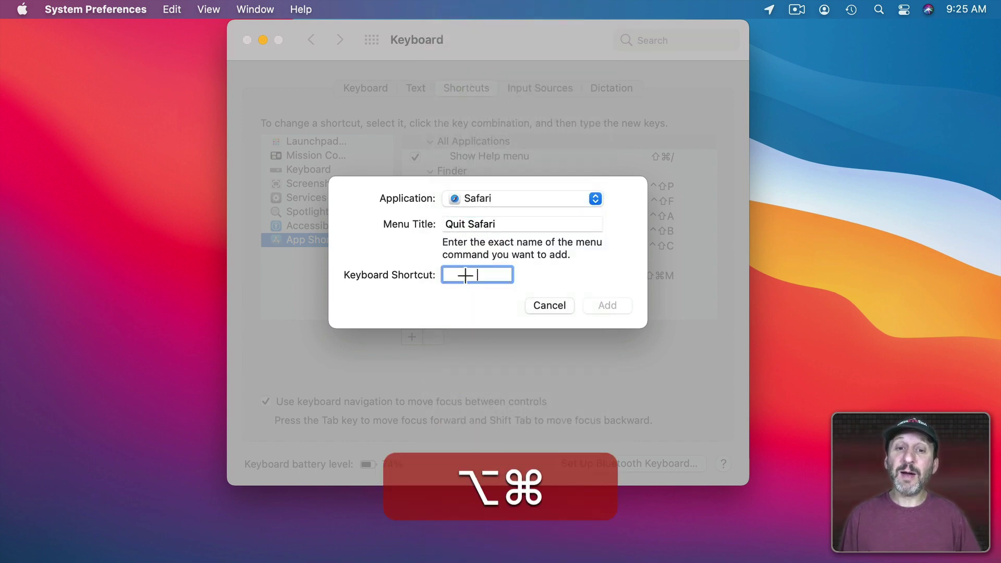
pyautogui.press('alt+super+q')
pyautogui.click(596, 304)
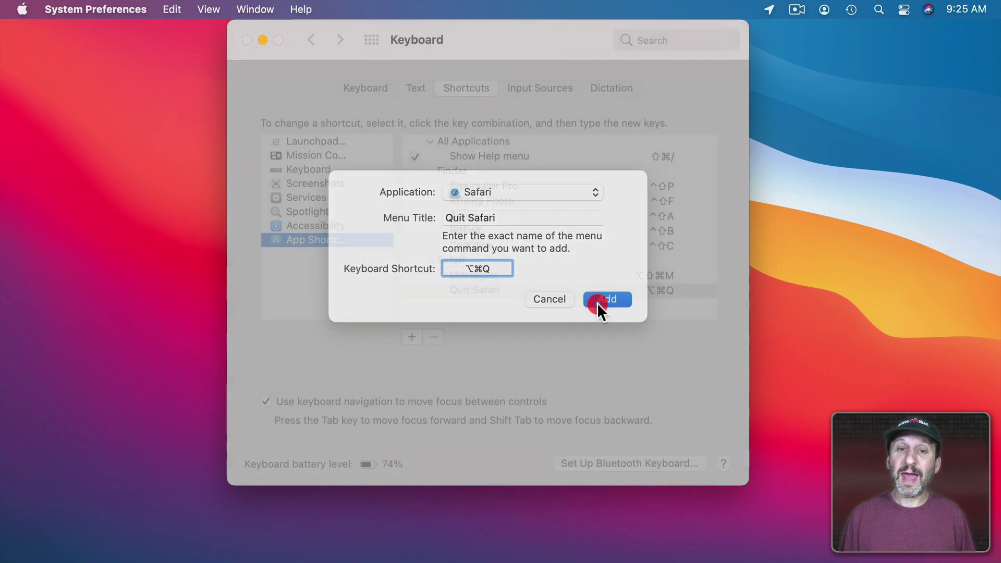
# Switch to Safari, check the shortcut listed for its Quit Safari command, and quit the browser with Option-Command-Q.
pyautogui.click(125, 543)
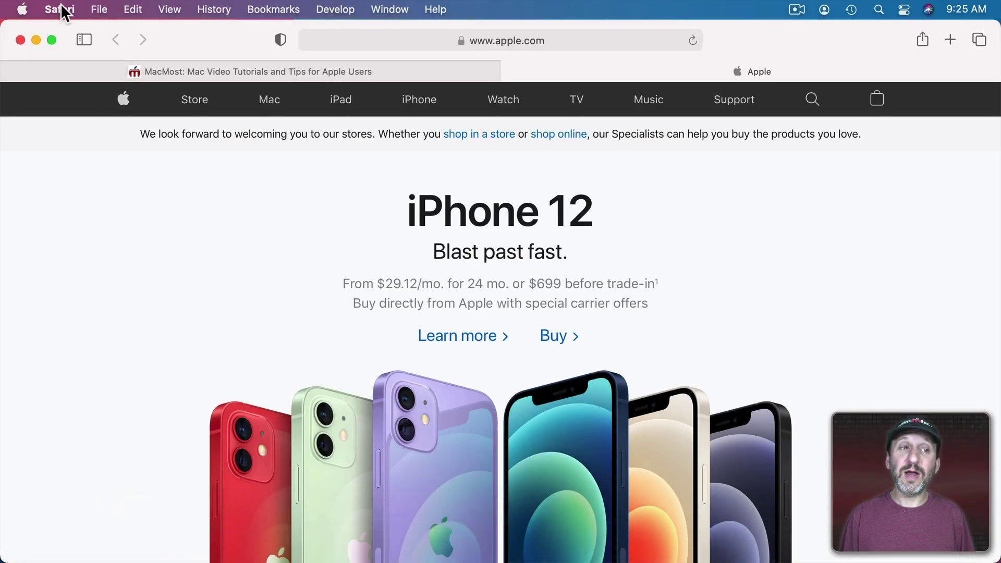
pyautogui.click(62, 8)
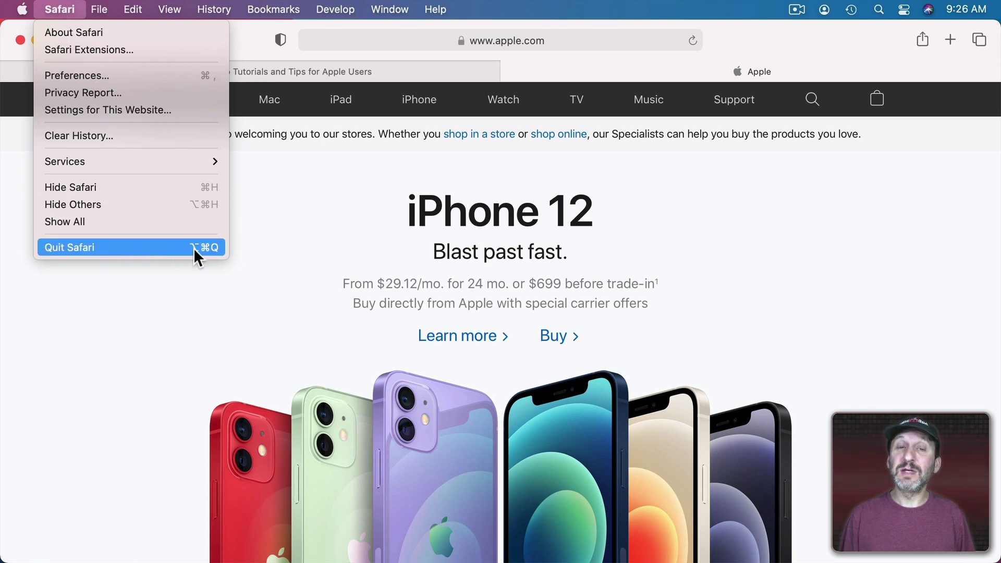
pyautogui.click(283, 233)
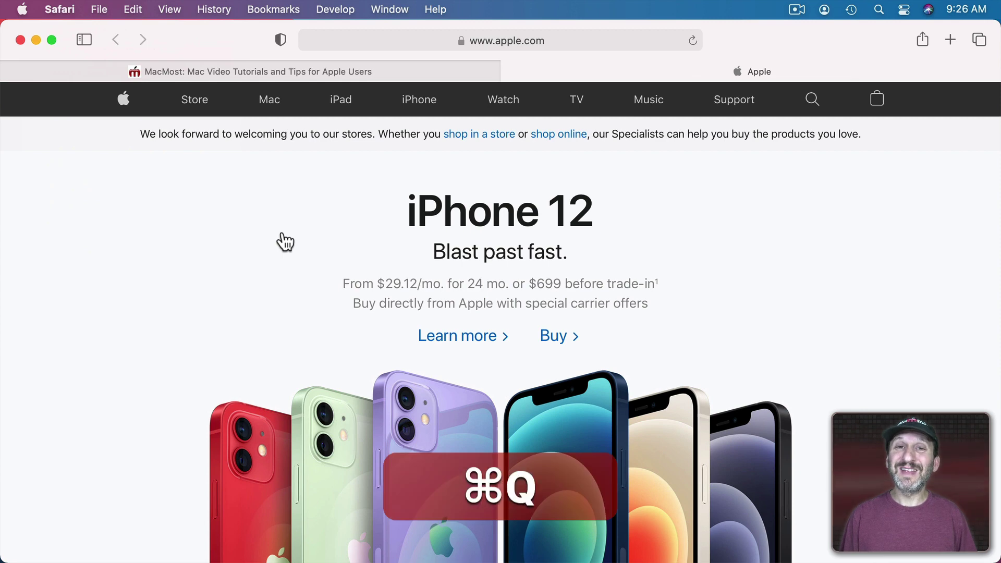
pyautogui.press('alt+super+q')
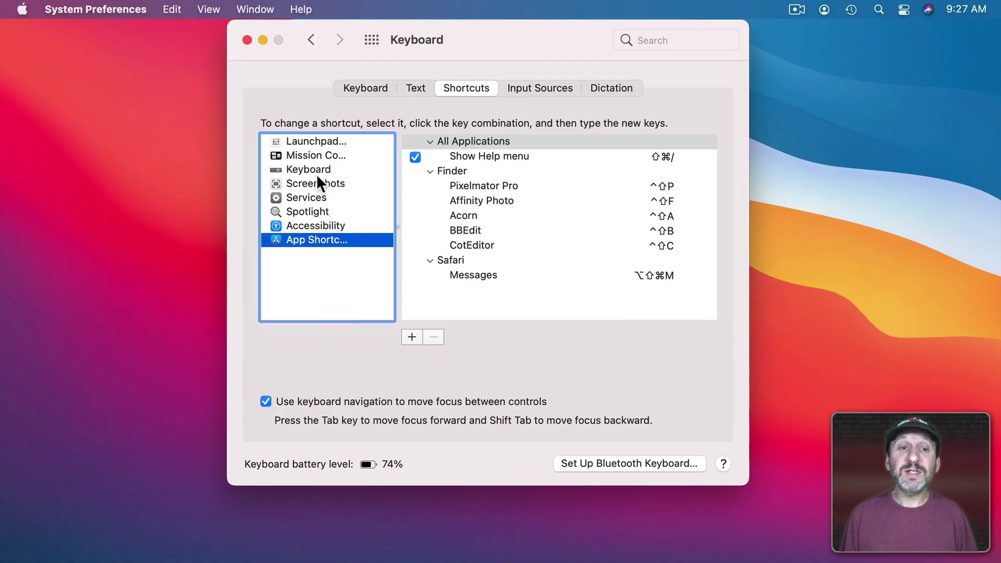
# Enable the Show Launchpad shortcut in the Launchpad & Dock category and assign it Command-Q.
pyautogui.click(313, 141)
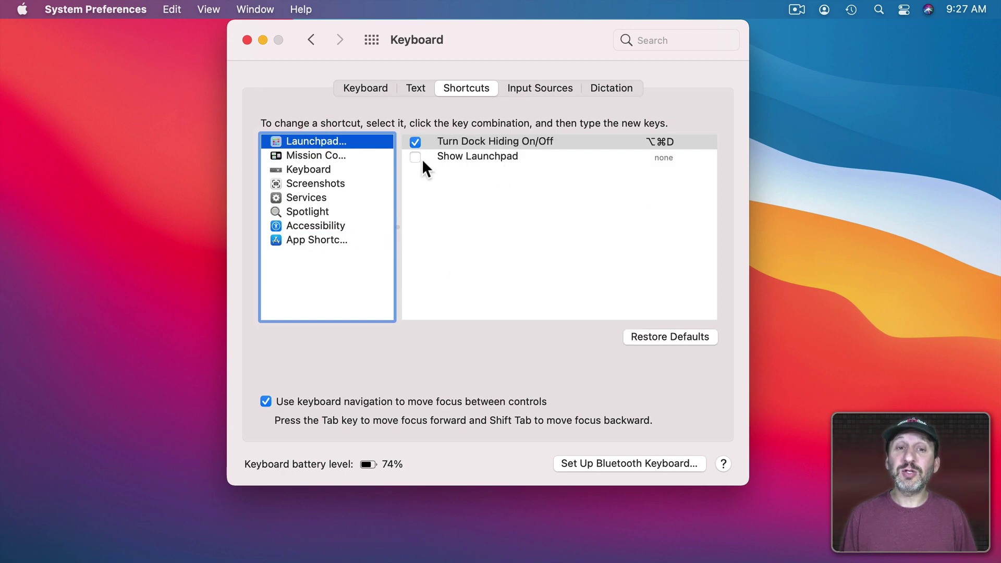
pyautogui.click(415, 157)
pyautogui.click(658, 157)
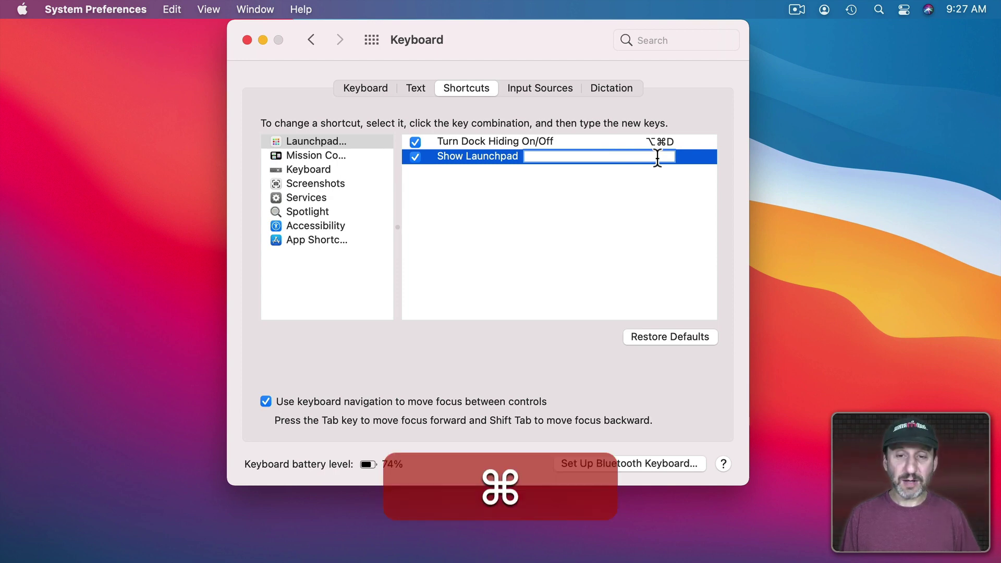
pyautogui.press('super+q')
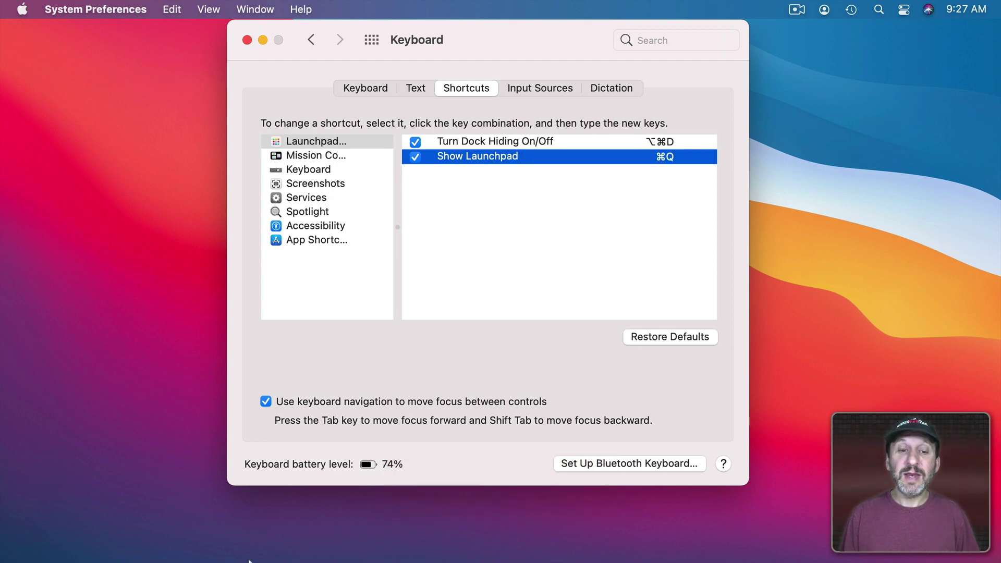
# Switch to Safari, test the reassigned Command-Q shortcut there, and open the browser's application menu.
pyautogui.moveTo(249, 560)
pyautogui.click(123, 535)
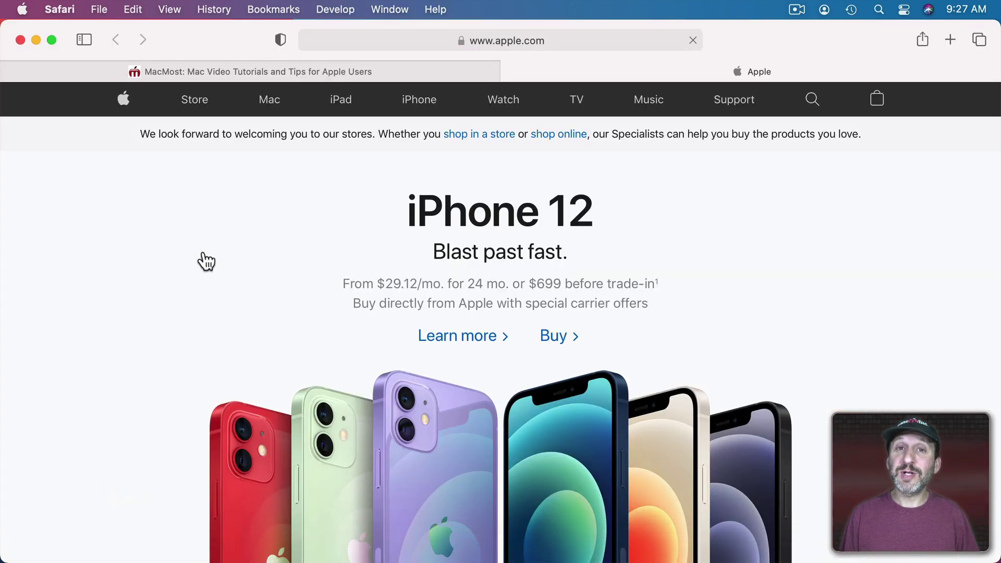
pyautogui.press('super+q')
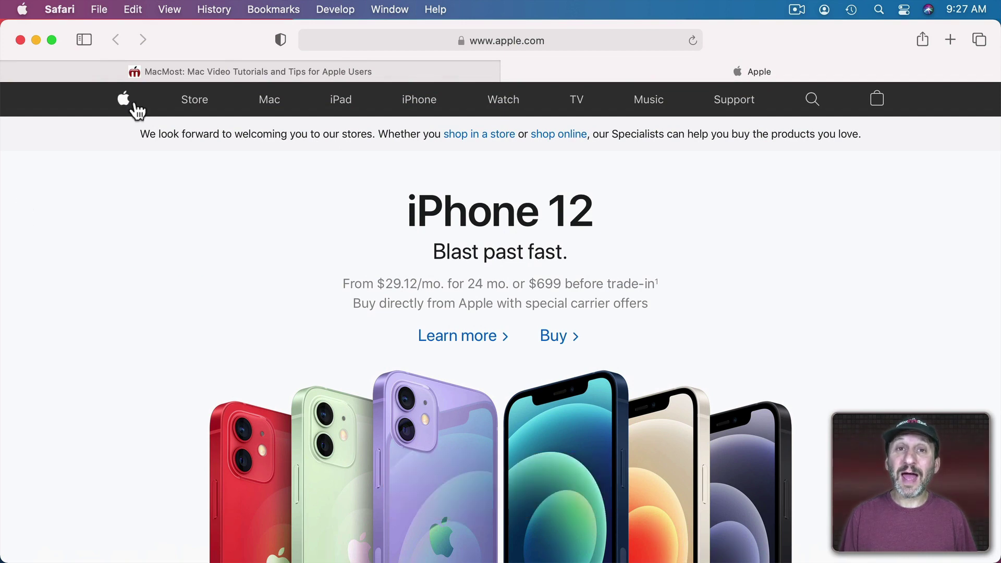
pyautogui.click(60, 9)
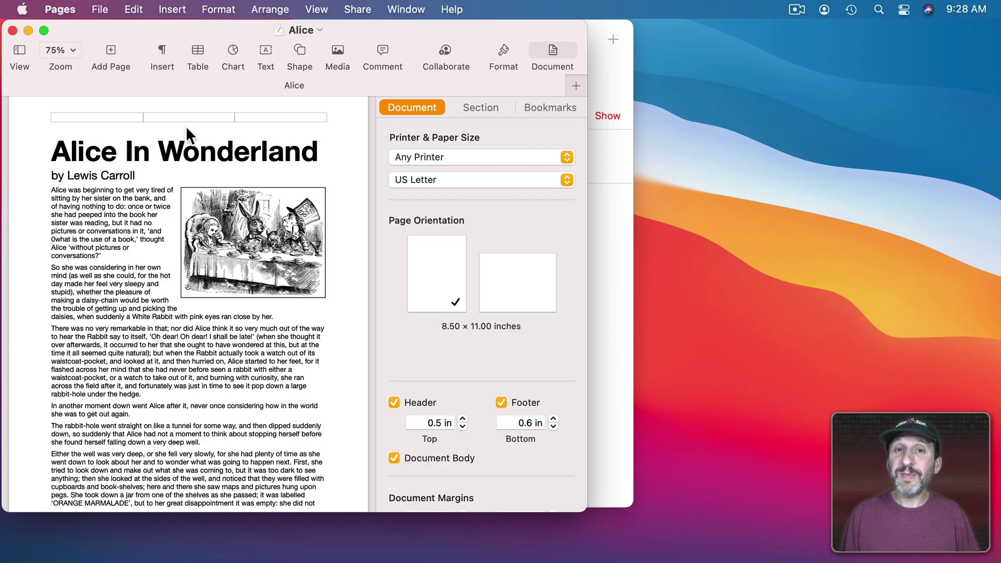
# Check the Quit Pages command, test the reassigned Command-Q shortcut, and quit Pages through its own quit command.
pyautogui.click(60, 9)
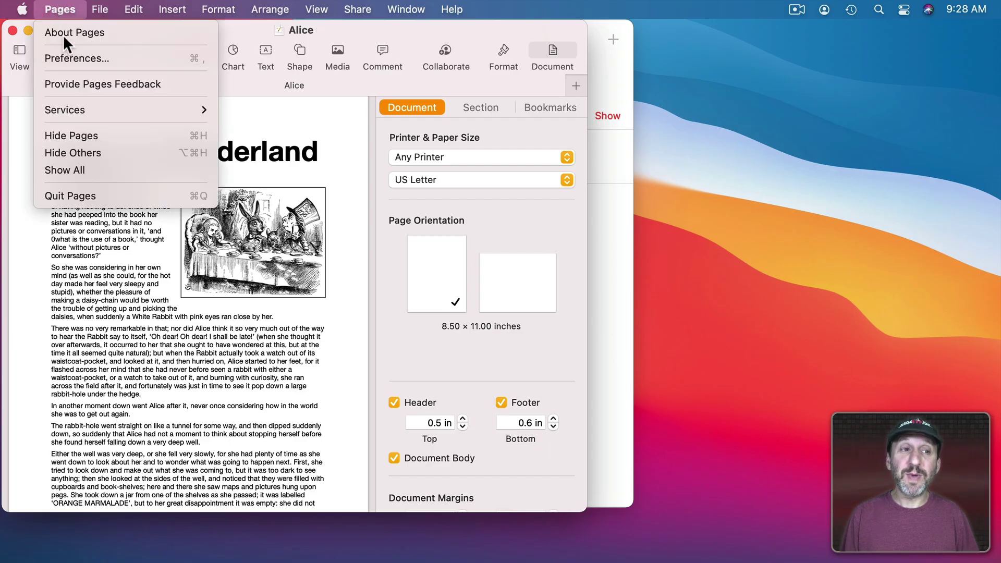
pyautogui.click(265, 110)
pyautogui.press('super+q')
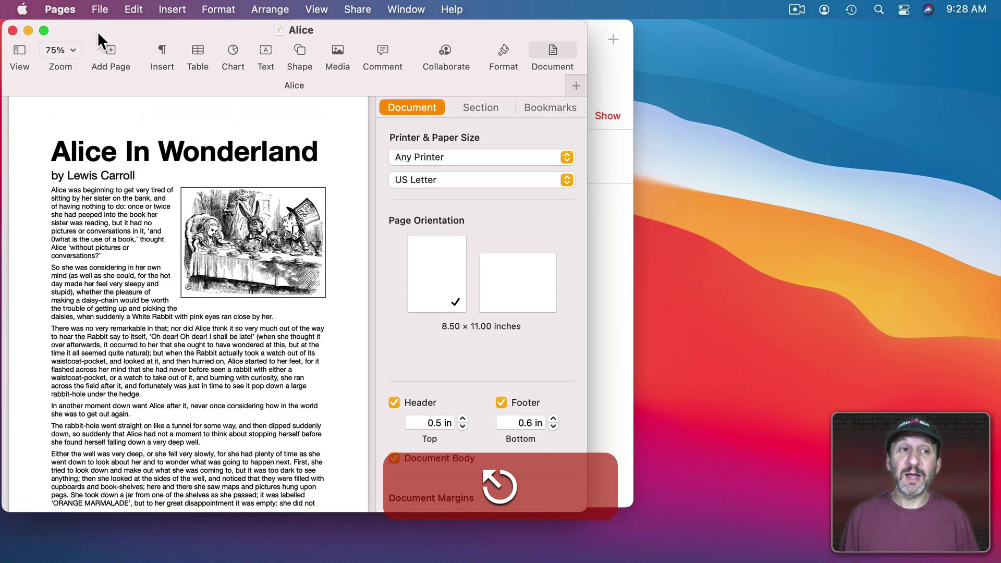
pyautogui.click(59, 7)
pyautogui.click(79, 198)
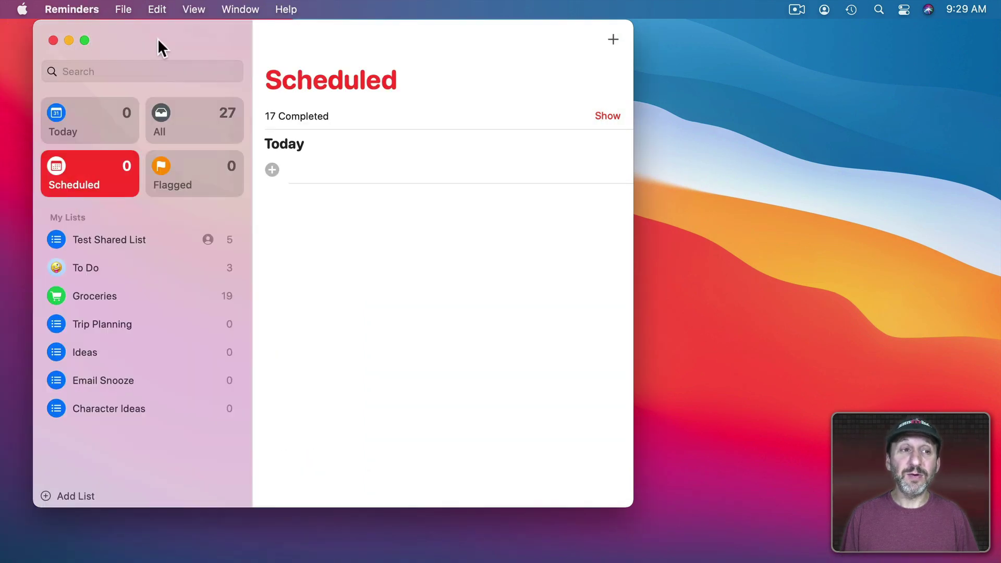
# Test the reassigned Command-Q shortcut in Reminders and quit the app through its own quit command.
pyautogui.press('super+q')
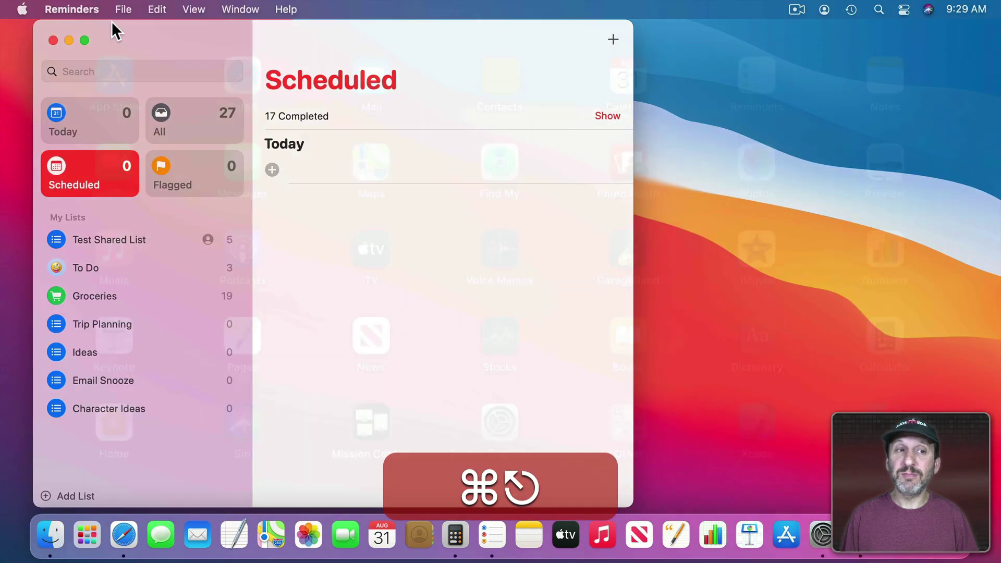
pyautogui.click(89, 9)
pyautogui.click(87, 171)
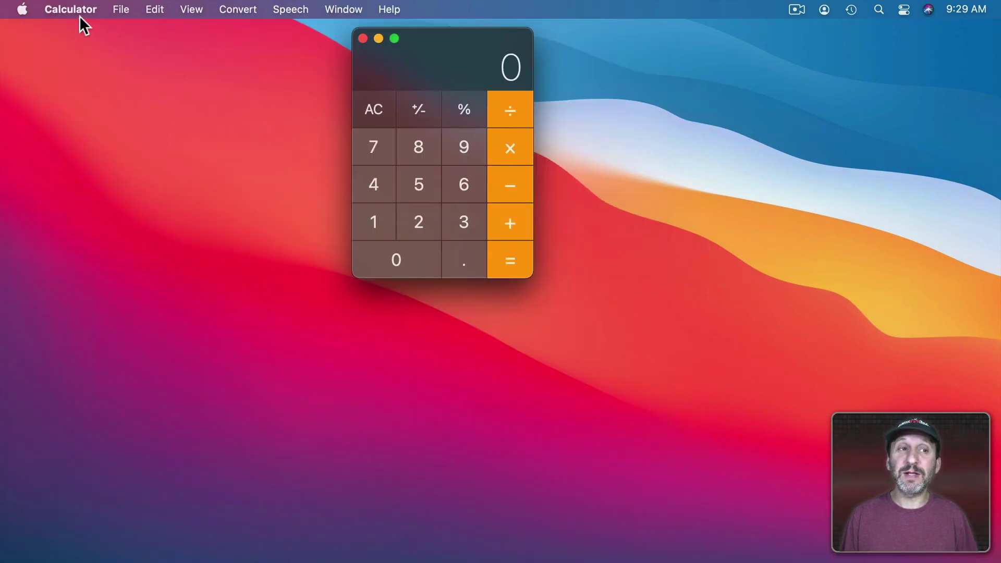
# Test the reassigned Command-Q shortcut in Calculator and quit the app through its own quit command.
pyautogui.press('super+q')
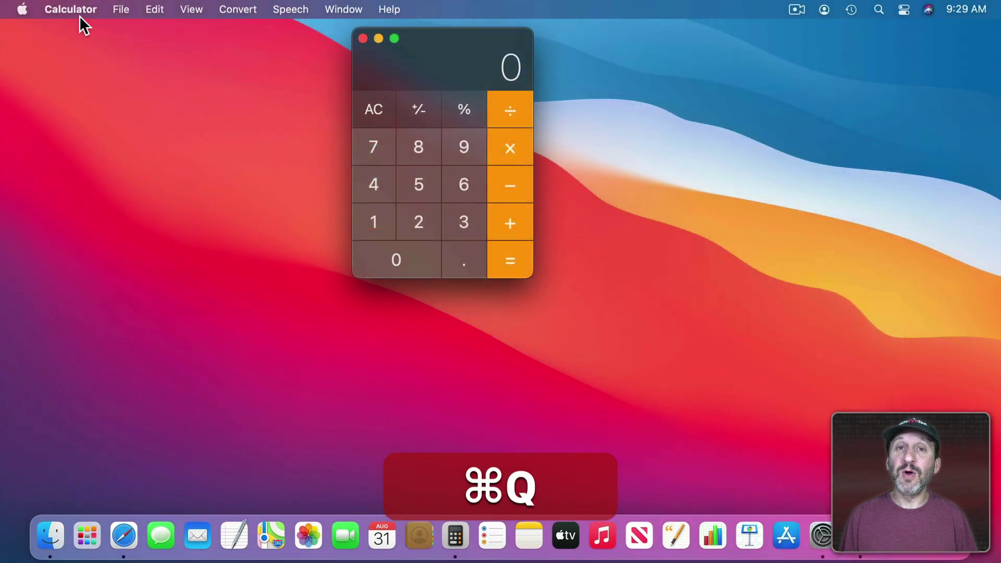
pyautogui.click(68, 6)
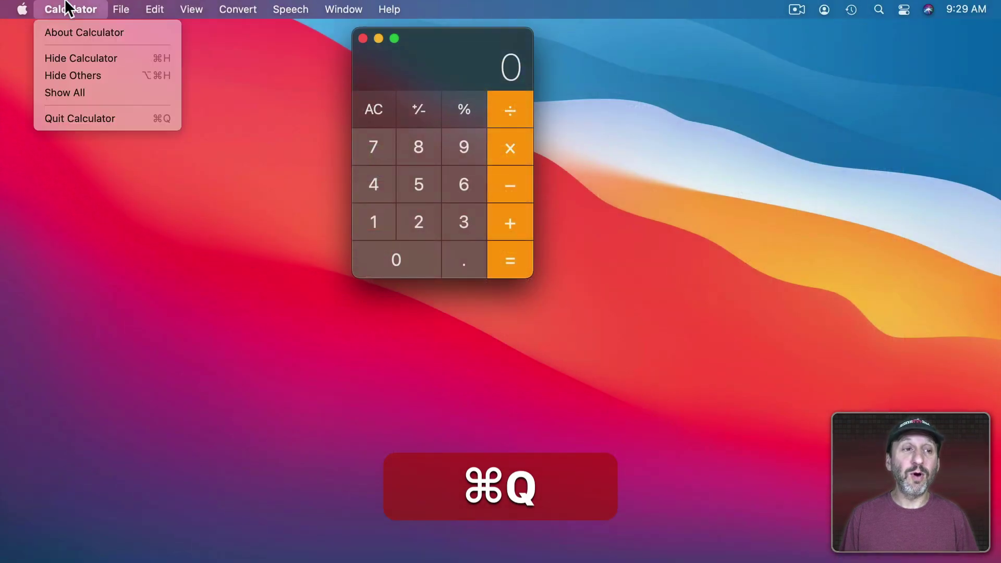
pyautogui.click(82, 118)
# Return to the Keyboard settings and review the Mission Control, Accessibility and Spotlight shortcuts for other functions that could use Command-Q.
pyautogui.moveTo(258, 561)
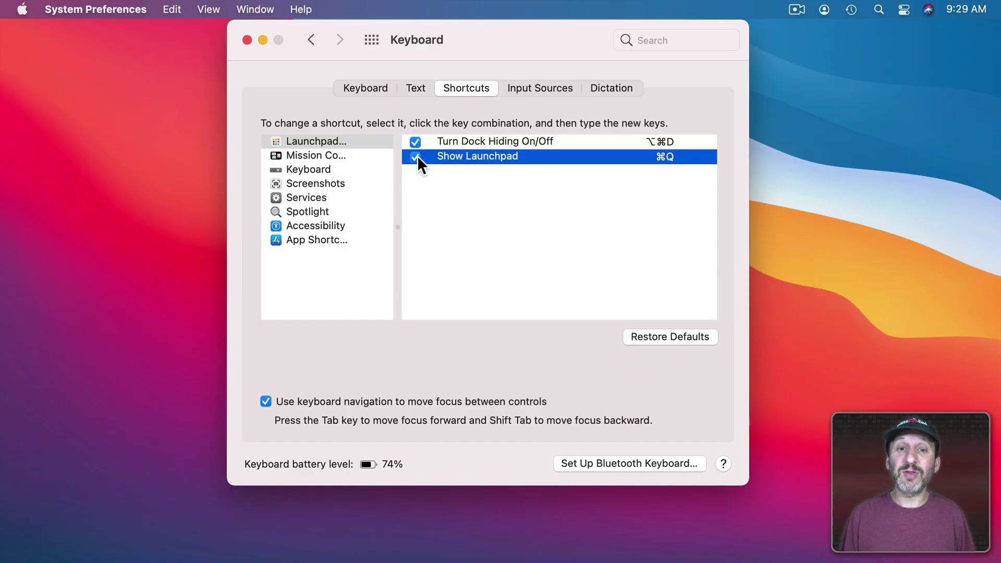
pyautogui.click(345, 155)
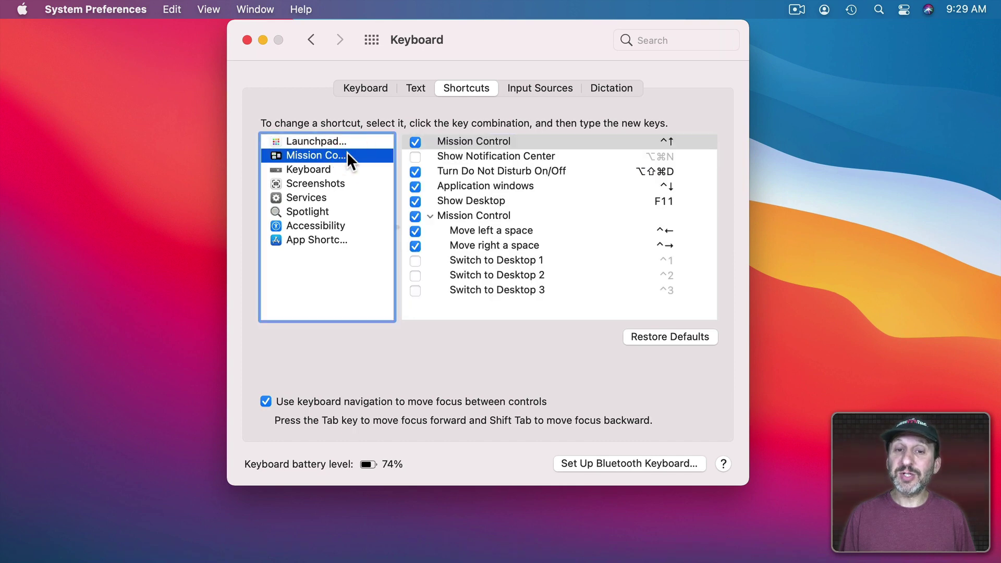
pyautogui.click(485, 156)
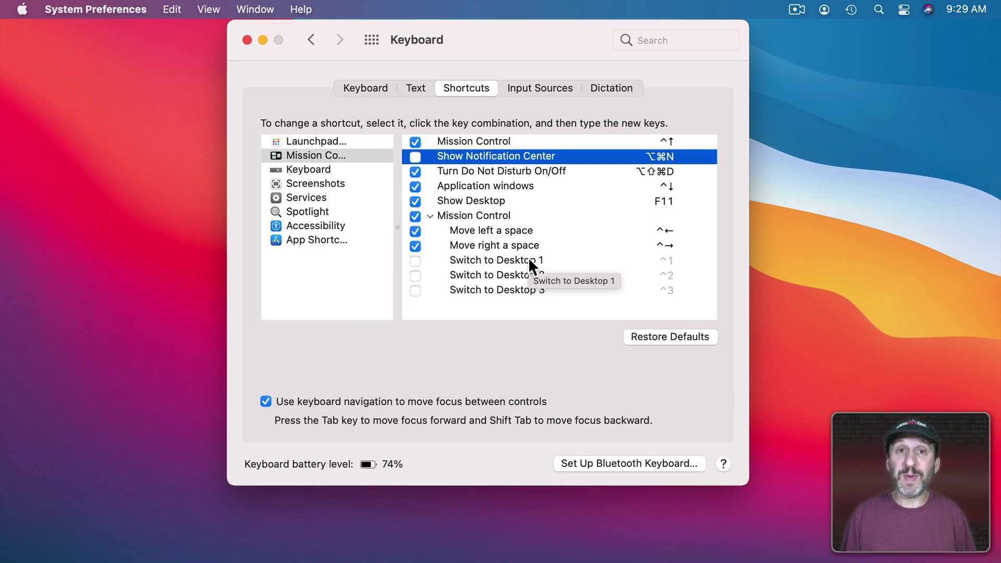
pyautogui.click(305, 226)
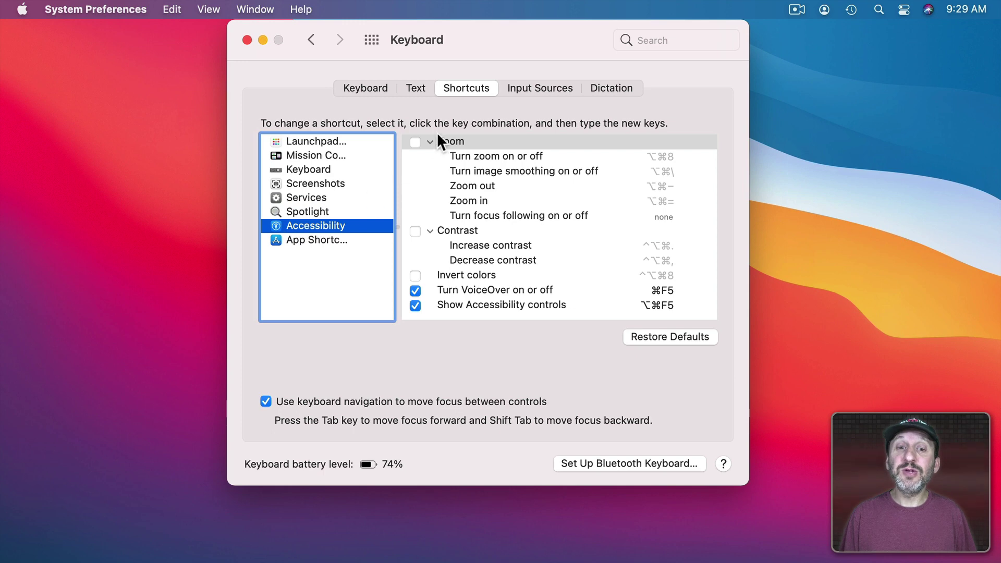
pyautogui.click(473, 275)
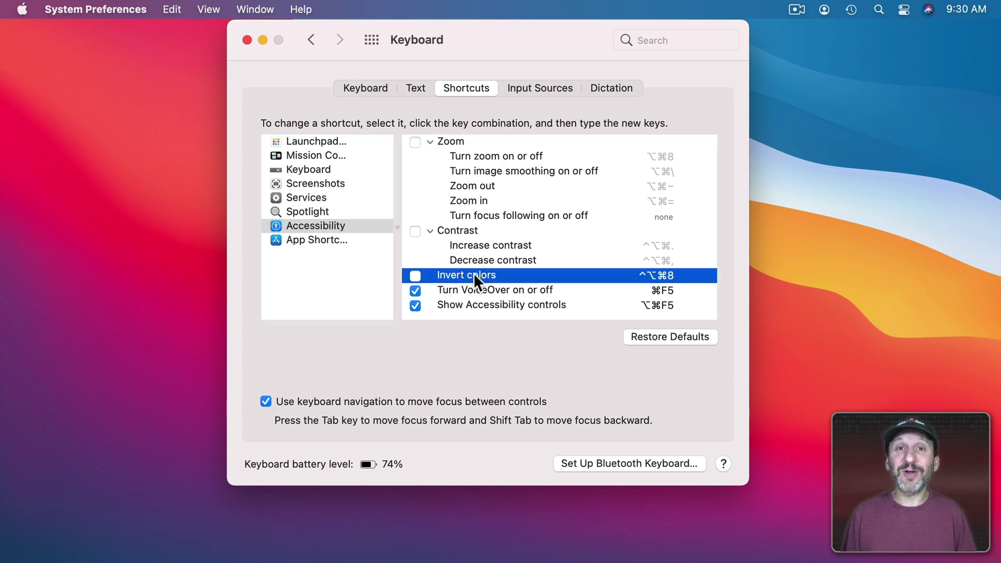
pyautogui.click(352, 216)
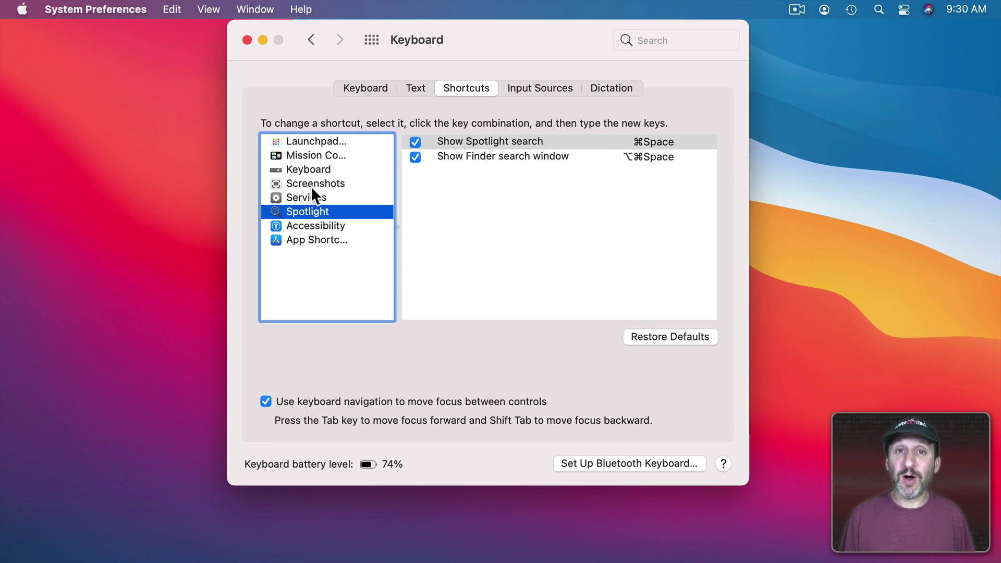
# Restore the default Launchpad & Dock shortcuts and display the Mission Control shortcuts.
pyautogui.click(318, 142)
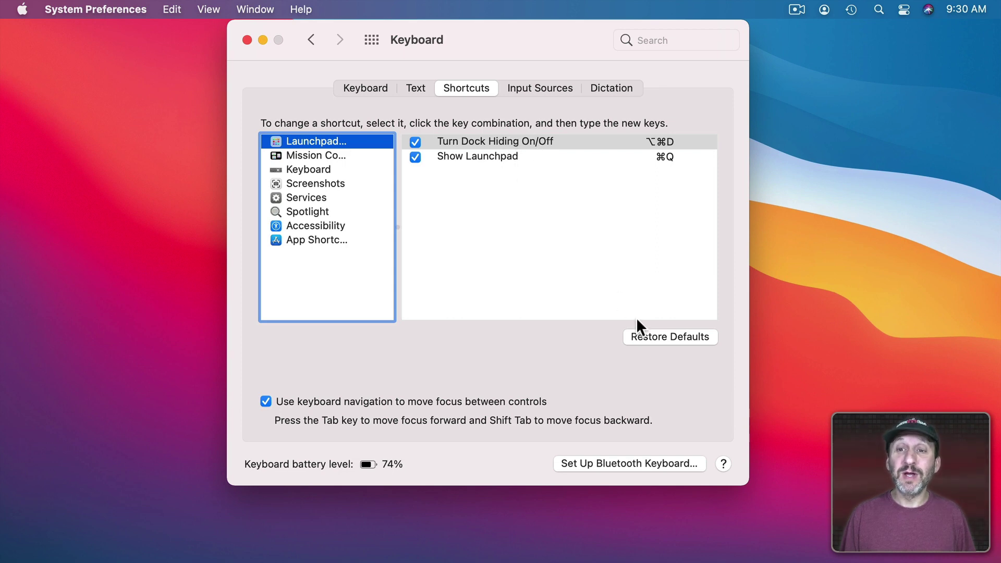
pyautogui.click(661, 338)
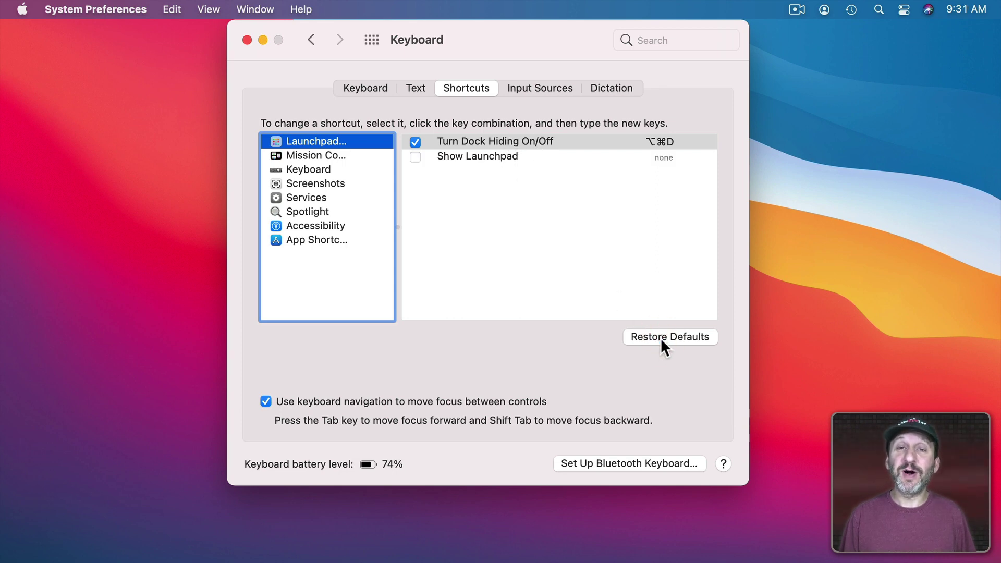
pyautogui.click(317, 156)
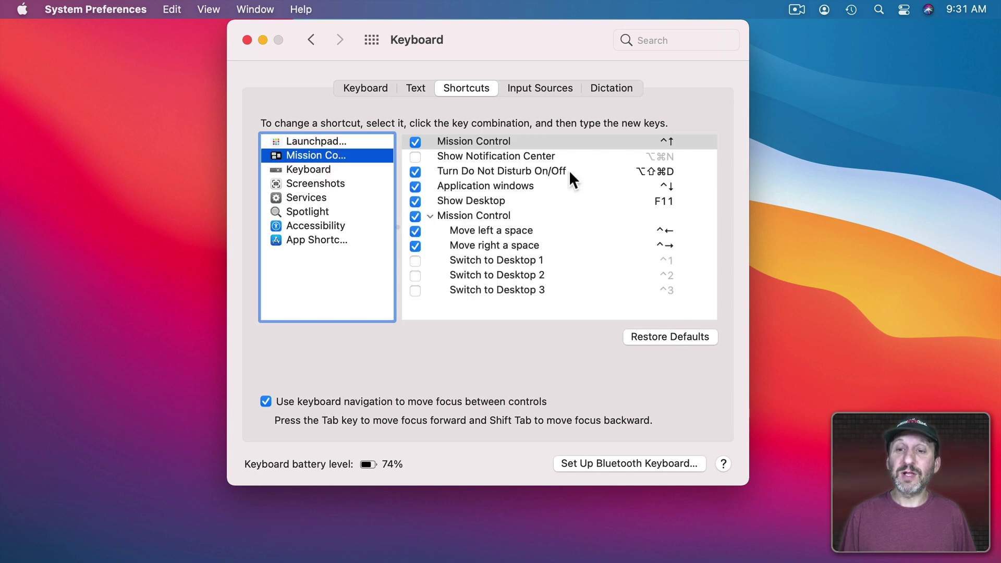